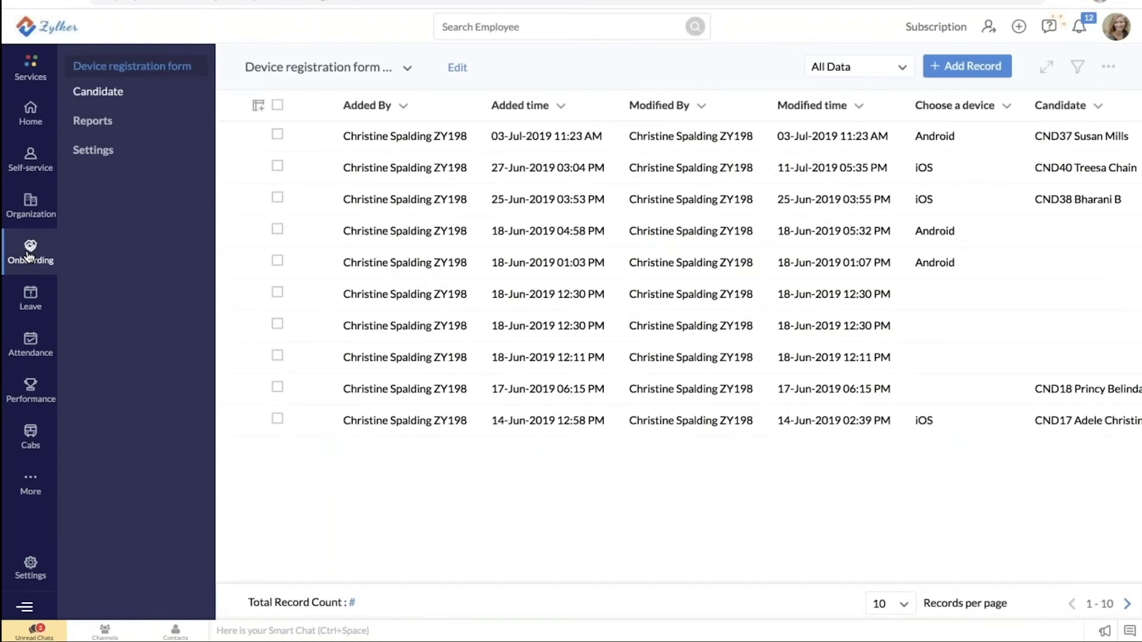
Step: Open the Employee Onboarding flow from the onboarding settings and review its Welcome aboard video link, description and welcome feed
{"action": "key", "text": "XF86AudioLowerVolume"}
{"action": "left_click", "coordinate": [97, 156]}
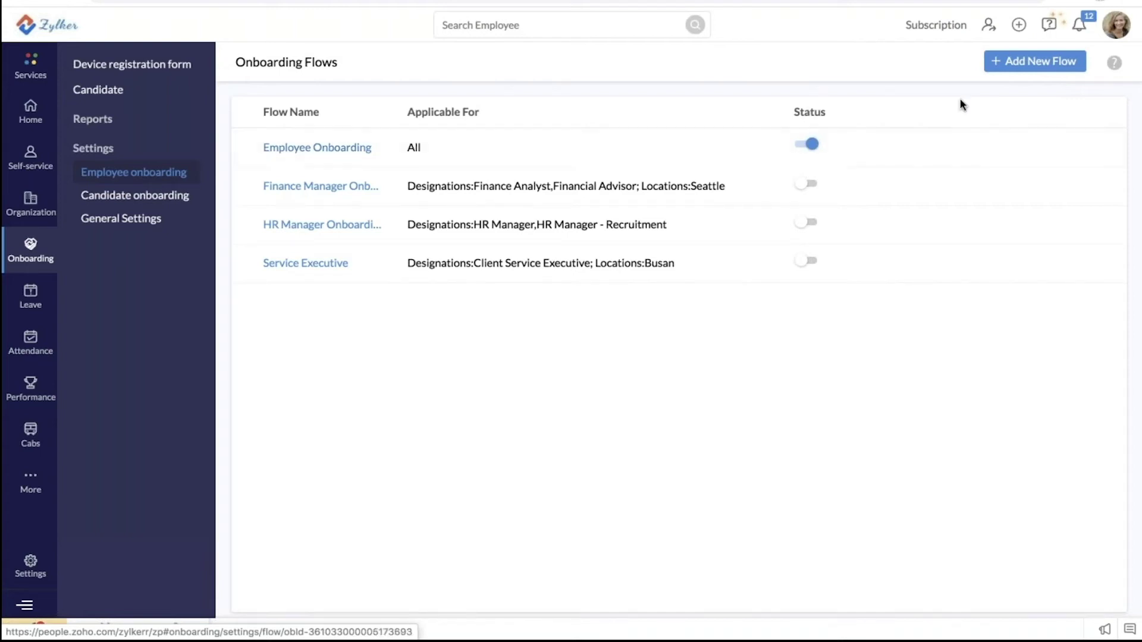
{"action": "left_click", "coordinate": [332, 149]}
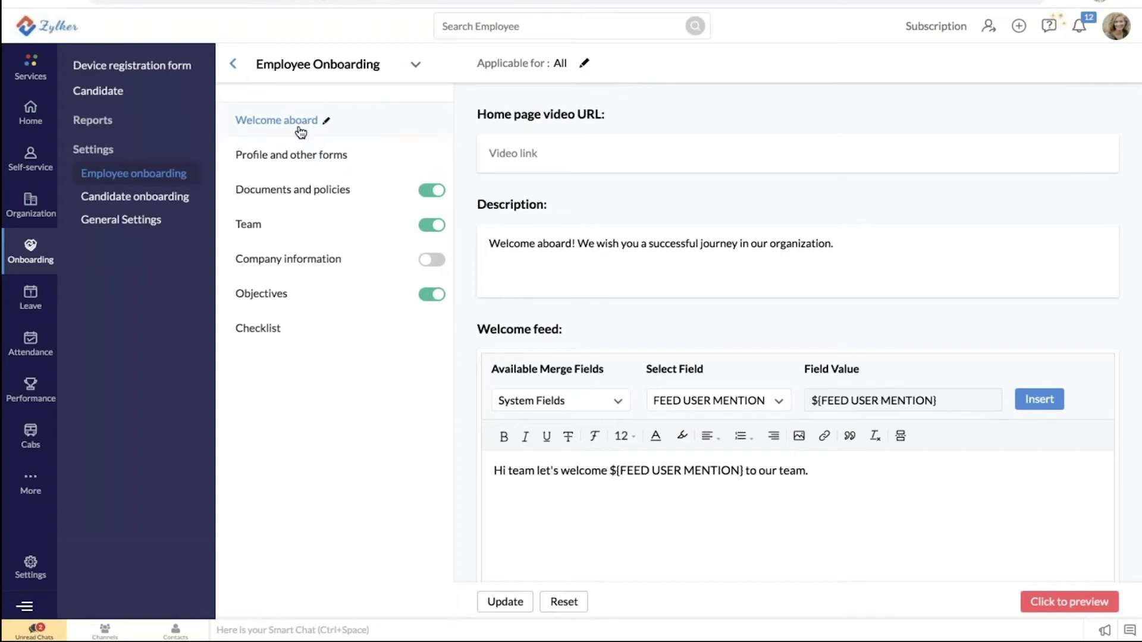
{"action": "scroll", "coordinate": [575, 231], "scroll_direction": "down", "scroll_amount": 1}
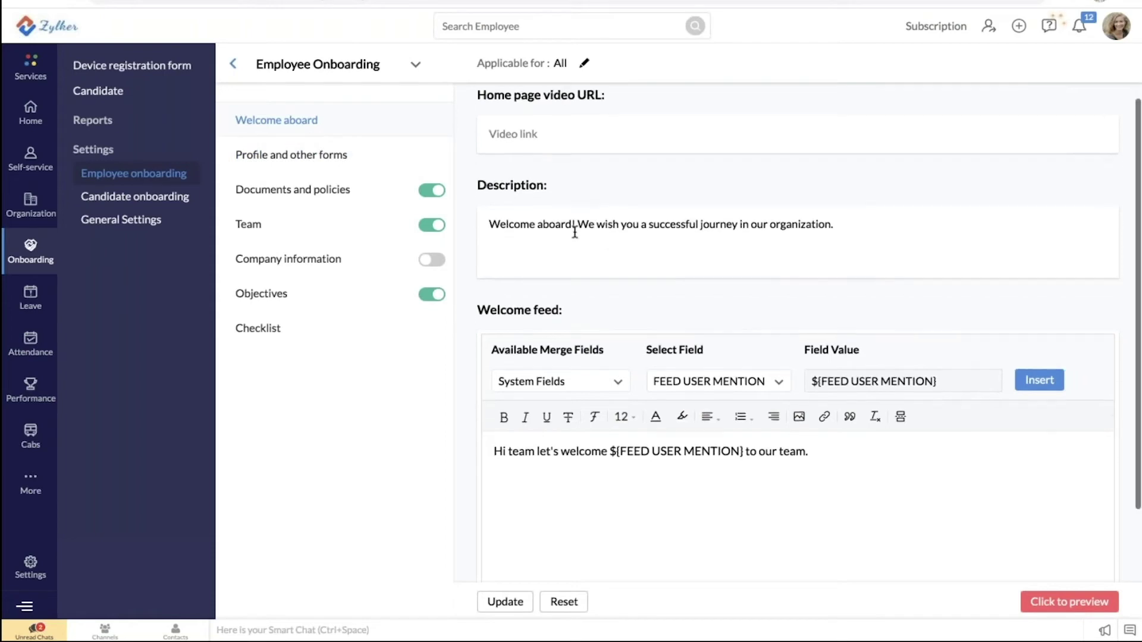
{"action": "scroll", "coordinate": [573, 232], "scroll_direction": "up", "scroll_amount": 1}
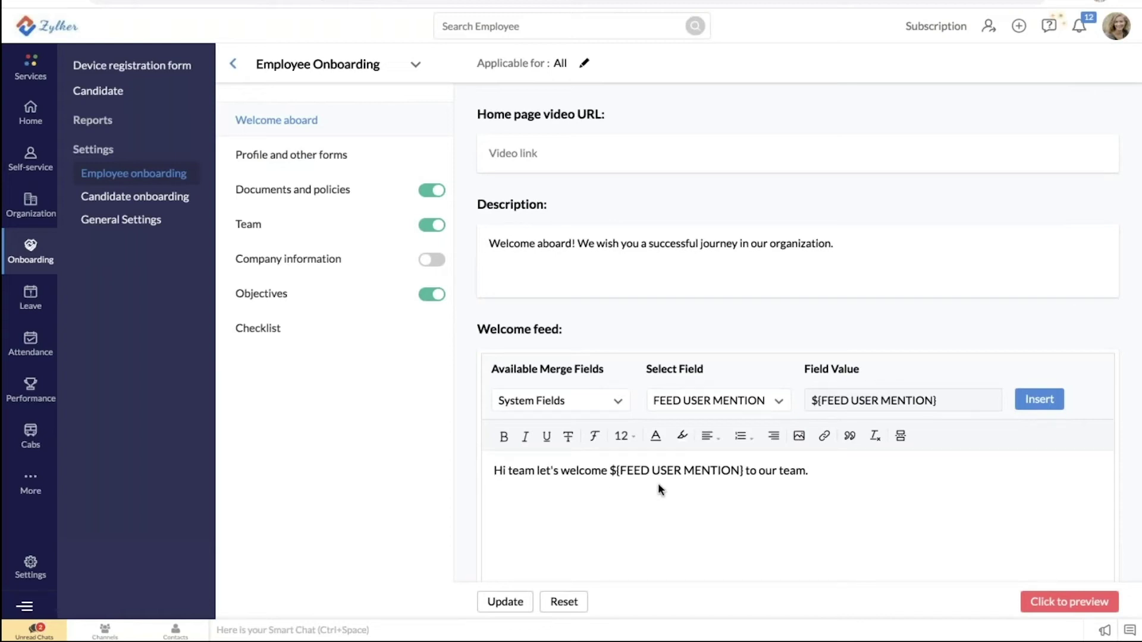
{"action": "scroll", "coordinate": [621, 348], "scroll_direction": "down", "scroll_amount": 1}
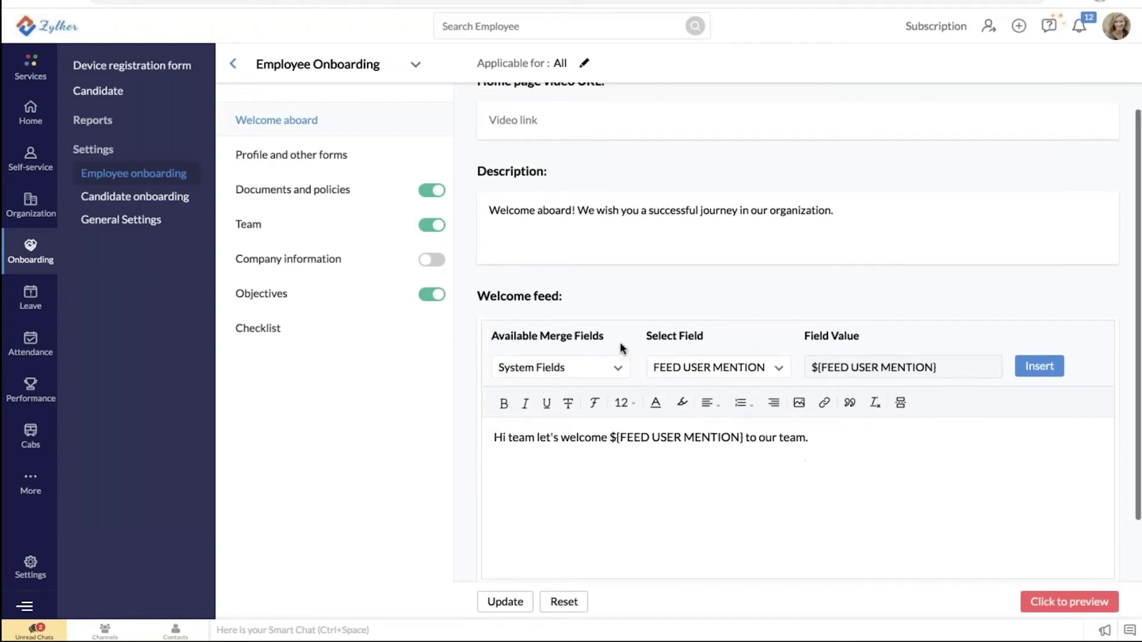
{"action": "scroll", "coordinate": [654, 320], "scroll_direction": "up", "scroll_amount": 1}
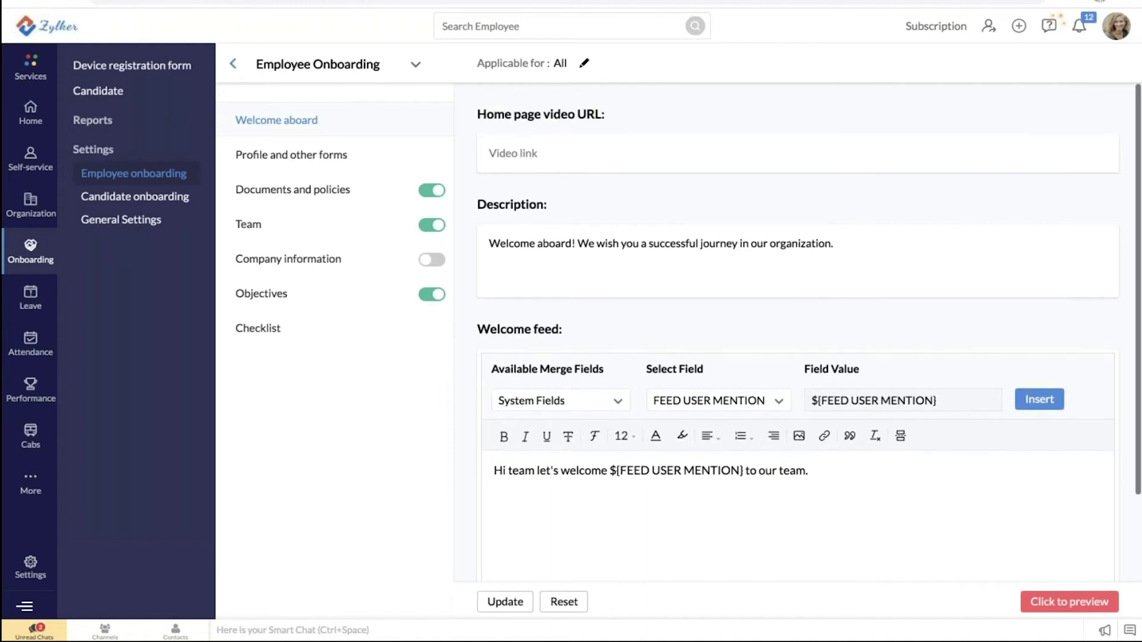
Step: Review the flow's Profile and other forms, Documents and policies, Team, Company information, Objectives and Checklist sections in order
{"action": "left_click", "coordinate": [326, 158]}
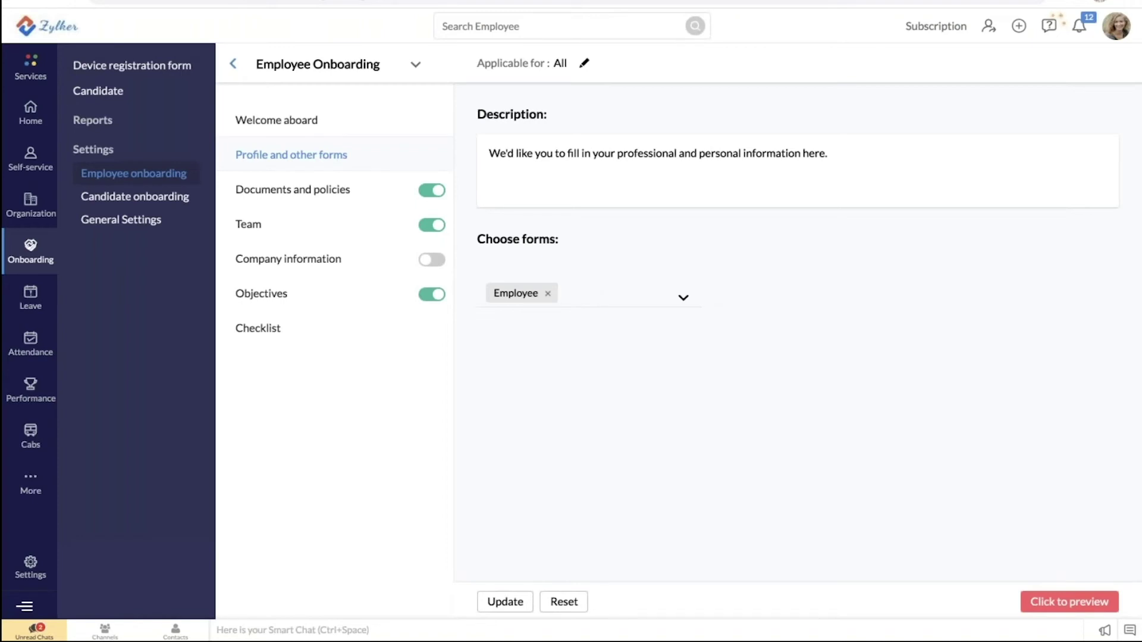
{"action": "left_click", "coordinate": [313, 192]}
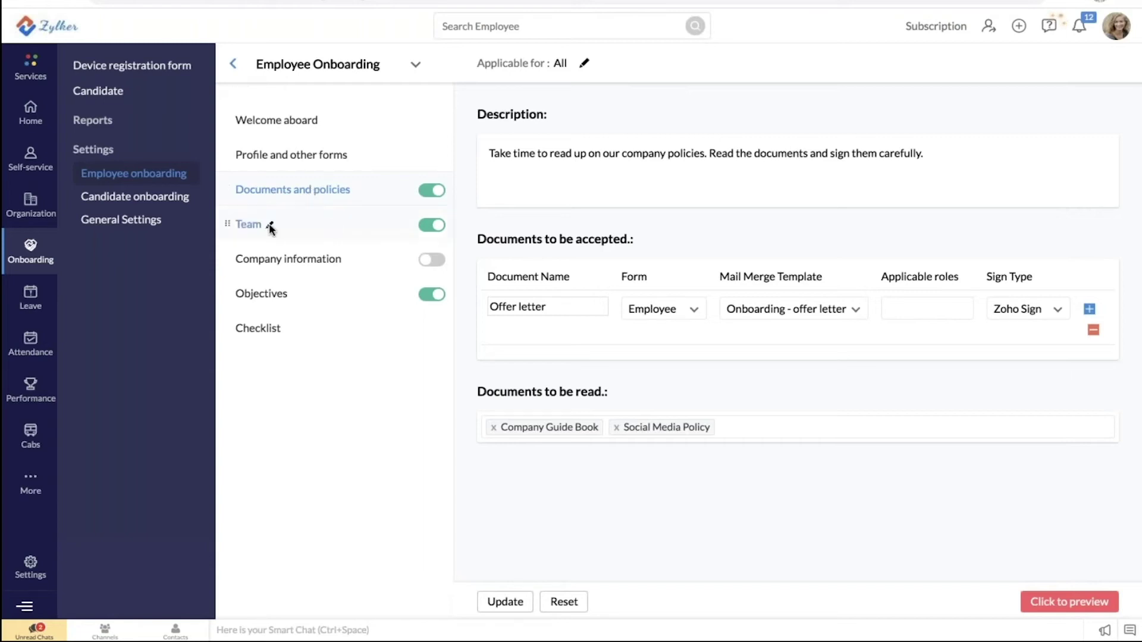
{"action": "left_click", "coordinate": [254, 236]}
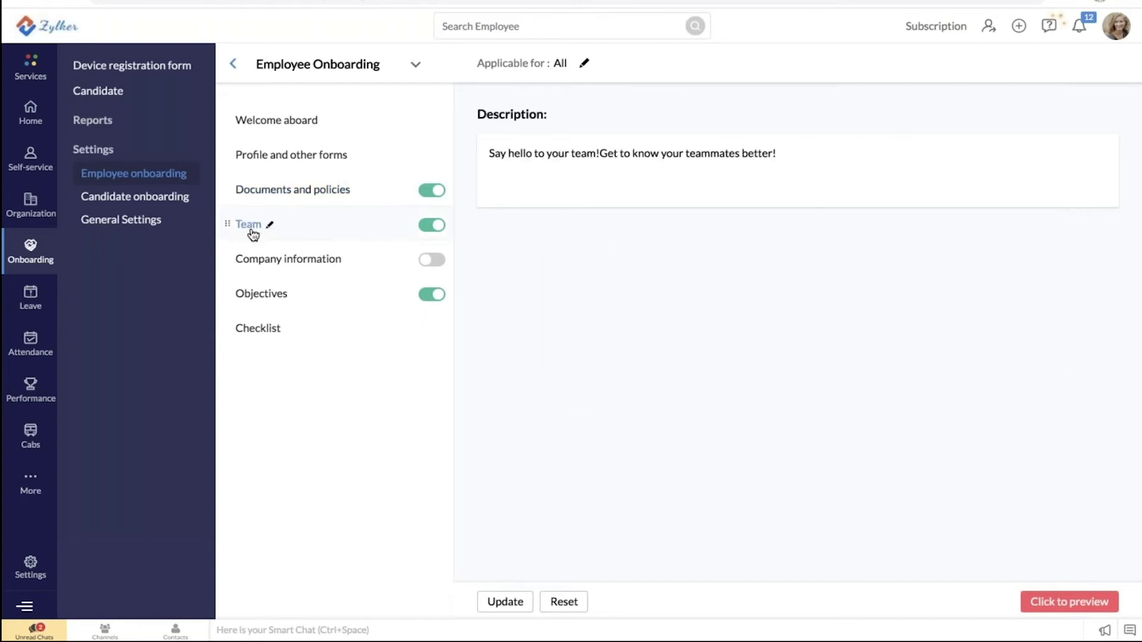
{"action": "left_click", "coordinate": [279, 260]}
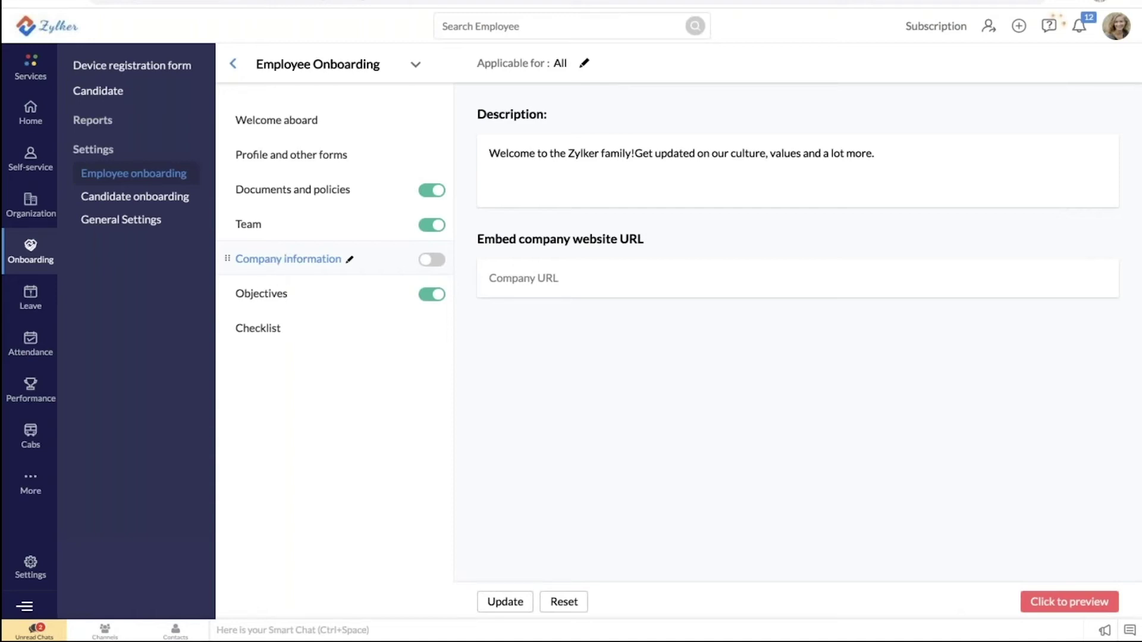
{"action": "left_click", "coordinate": [262, 292]}
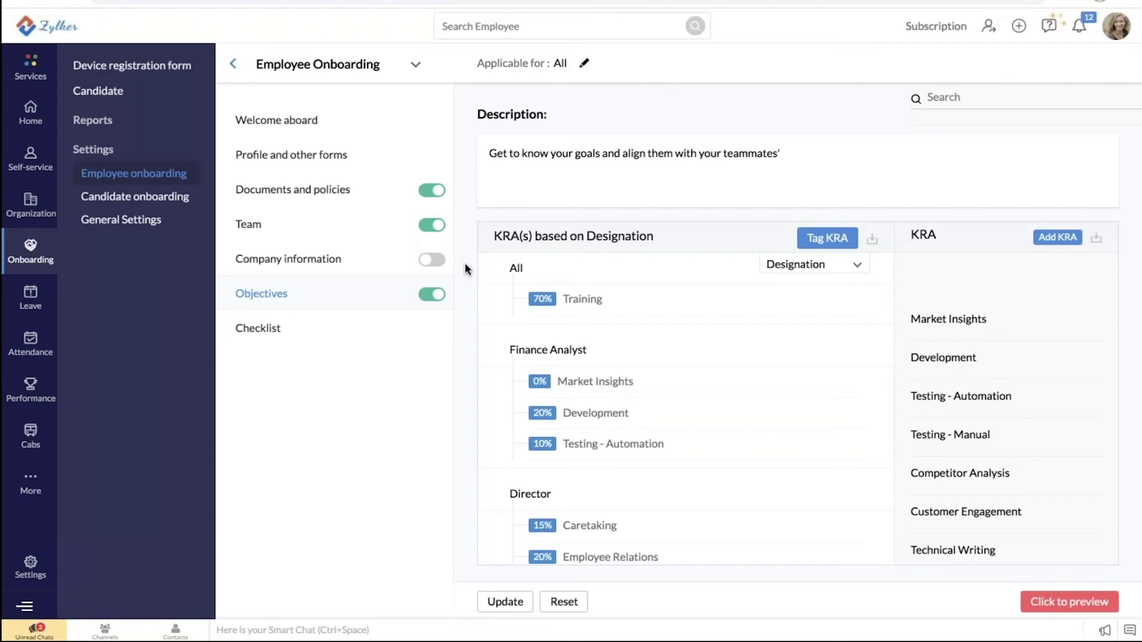
{"action": "left_click", "coordinate": [262, 331]}
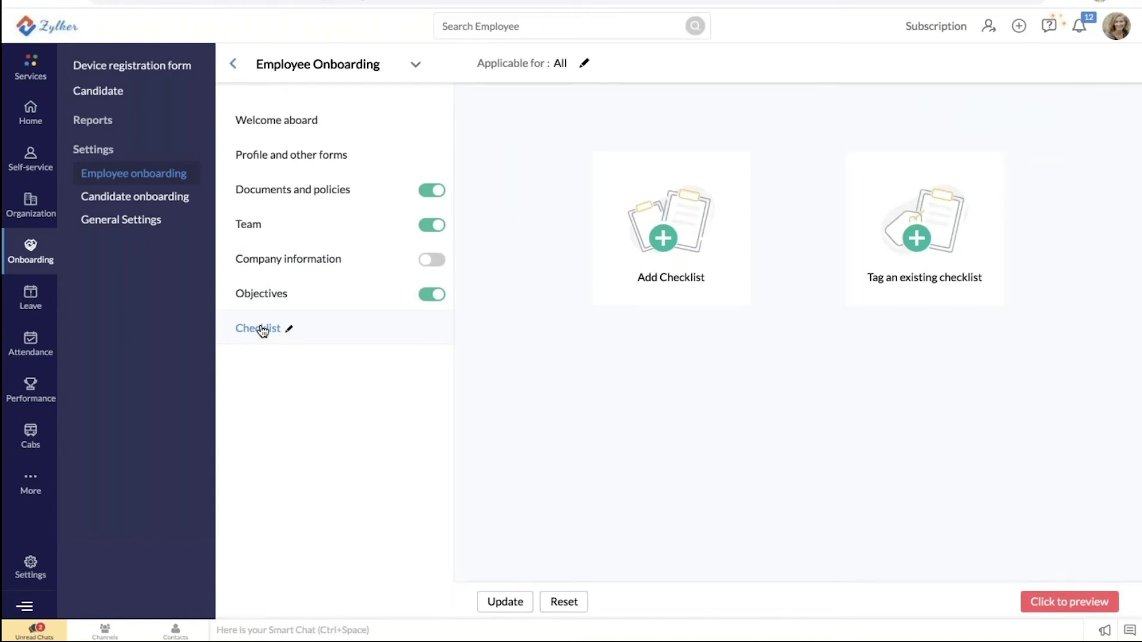
Step: Preview the onboarding flow and examine its welcome page, employee profile form and documents, including the Social Media Policy
{"action": "left_click", "coordinate": [1058, 605]}
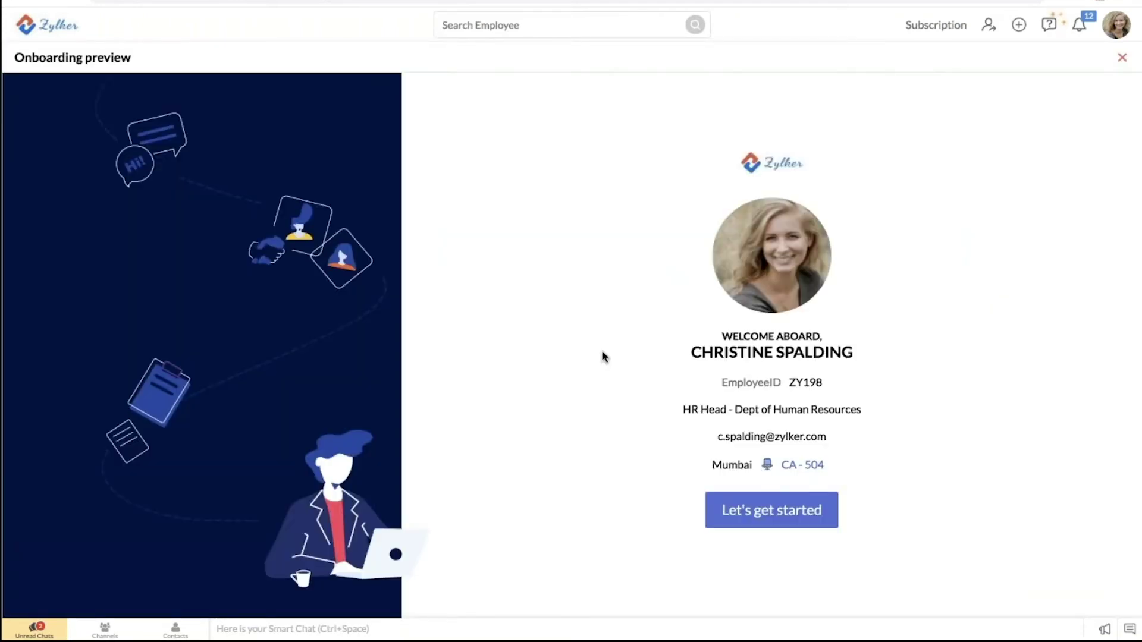
{"action": "left_click", "coordinate": [753, 523]}
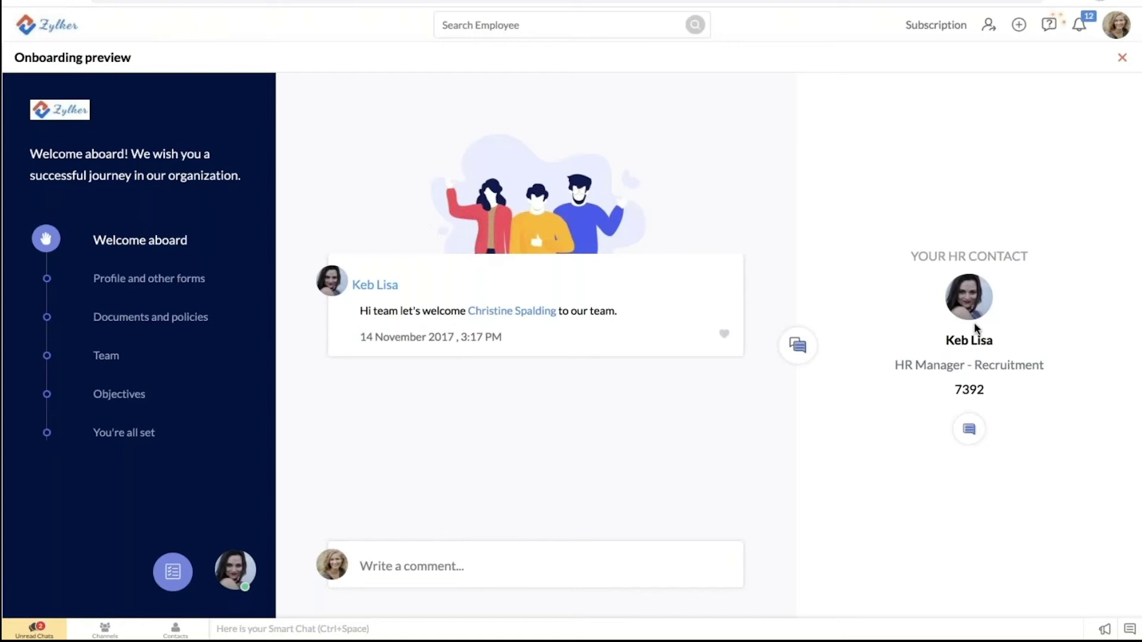
{"action": "key", "text": "XF86AudioRaiseVolume"}
{"action": "left_click", "coordinate": [184, 289]}
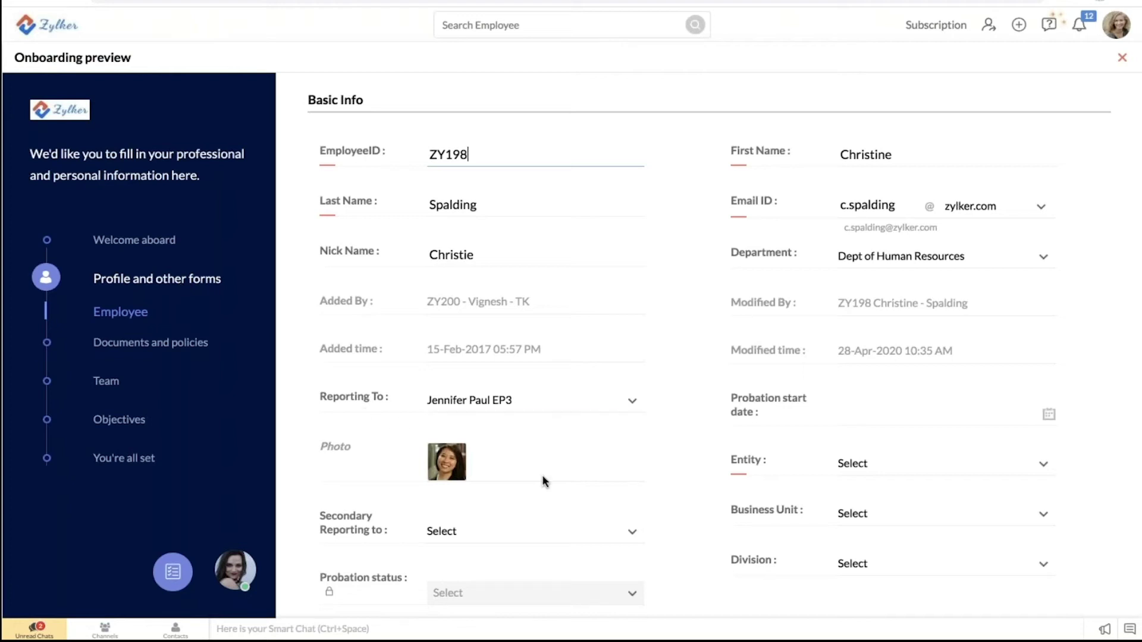
{"action": "scroll", "coordinate": [542, 481], "scroll_direction": "down", "scroll_amount": 1}
{"action": "scroll", "coordinate": [542, 481], "scroll_direction": "up", "scroll_amount": 1}
{"action": "left_click", "coordinate": [206, 339]}
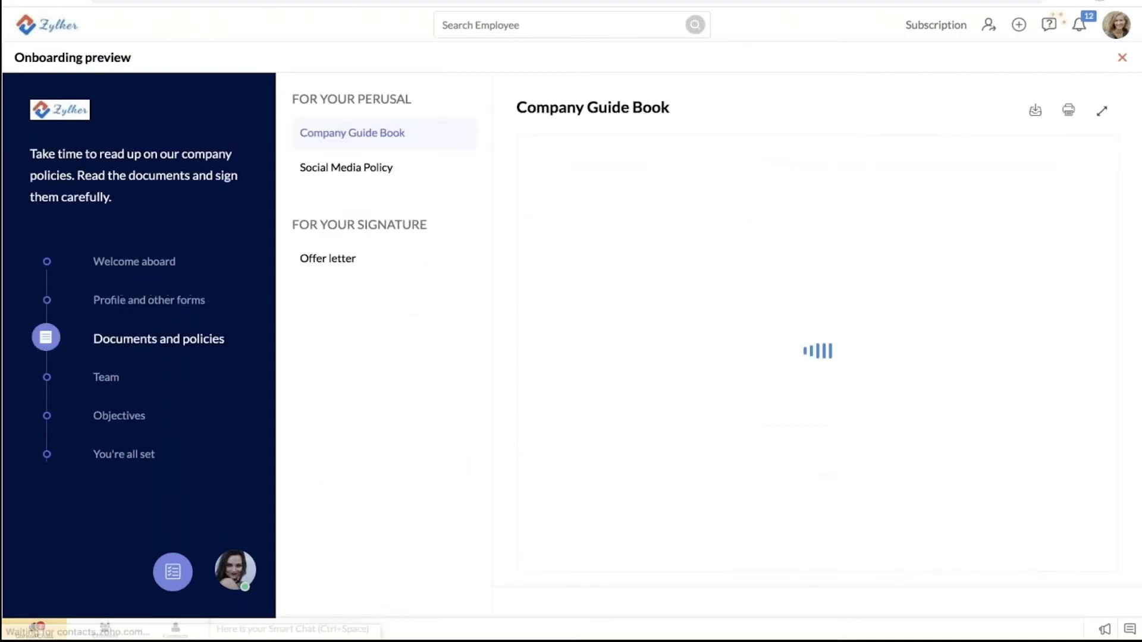
{"action": "left_click", "coordinate": [350, 179]}
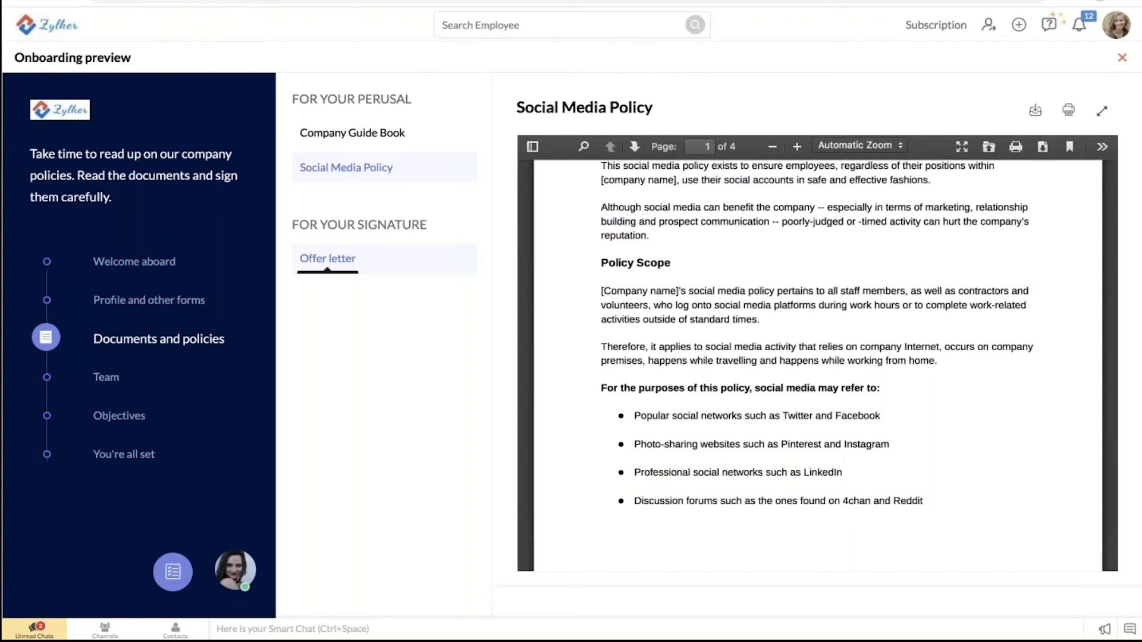
Step: Examine the Team, Objectives and You're all set pages of the onboarding preview, and close the preview
{"action": "left_click", "coordinate": [113, 378]}
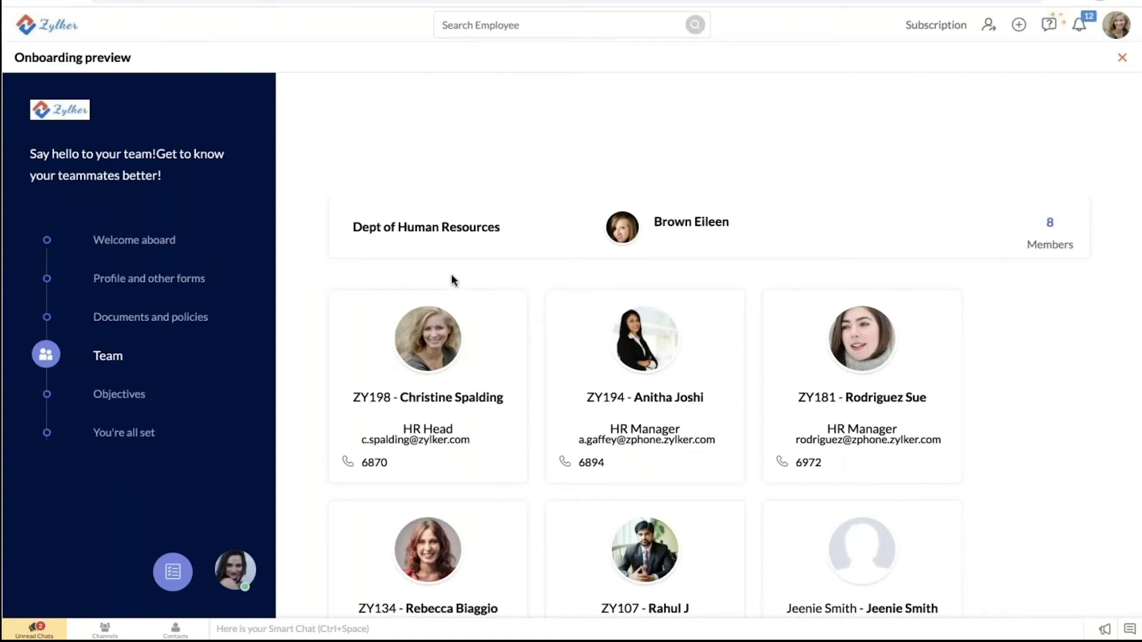
{"action": "left_click", "coordinate": [132, 396]}
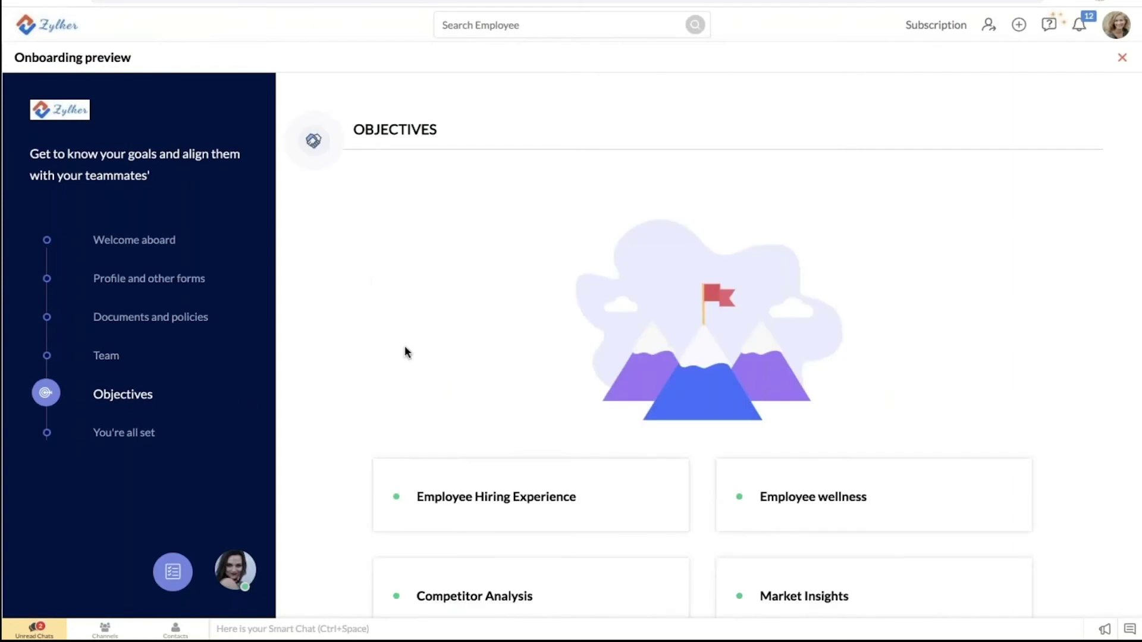
{"action": "scroll", "coordinate": [405, 351], "scroll_direction": "down", "scroll_amount": 2}
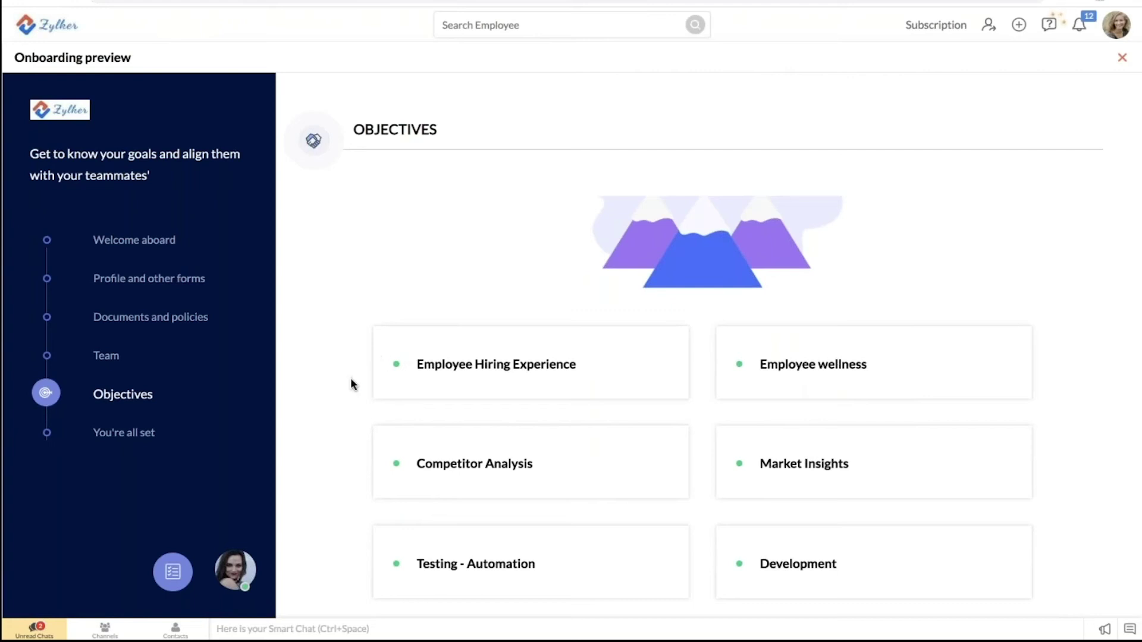
{"action": "scroll", "coordinate": [351, 383], "scroll_direction": "down", "scroll_amount": 1}
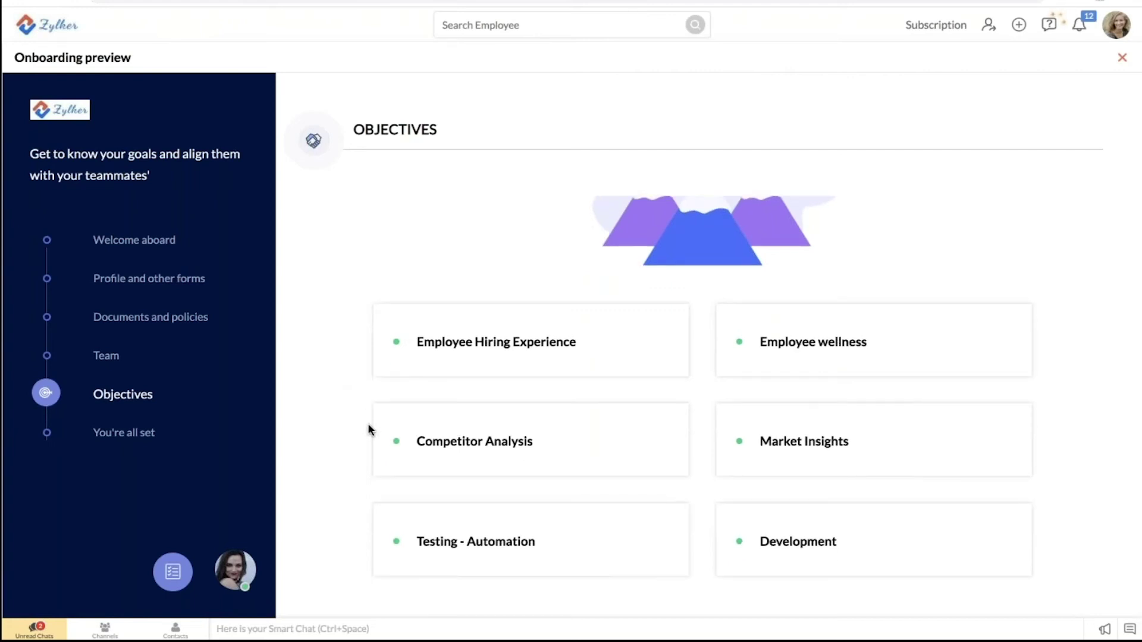
{"action": "left_click", "coordinate": [138, 433]}
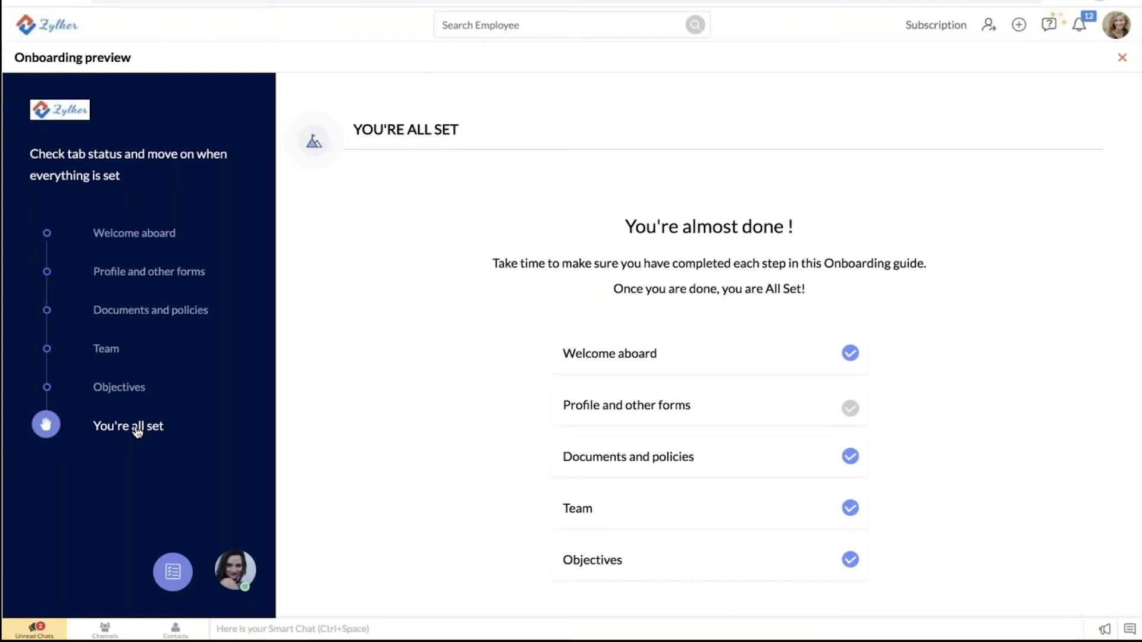
{"action": "scroll", "coordinate": [574, 476], "scroll_direction": "down", "scroll_amount": 1}
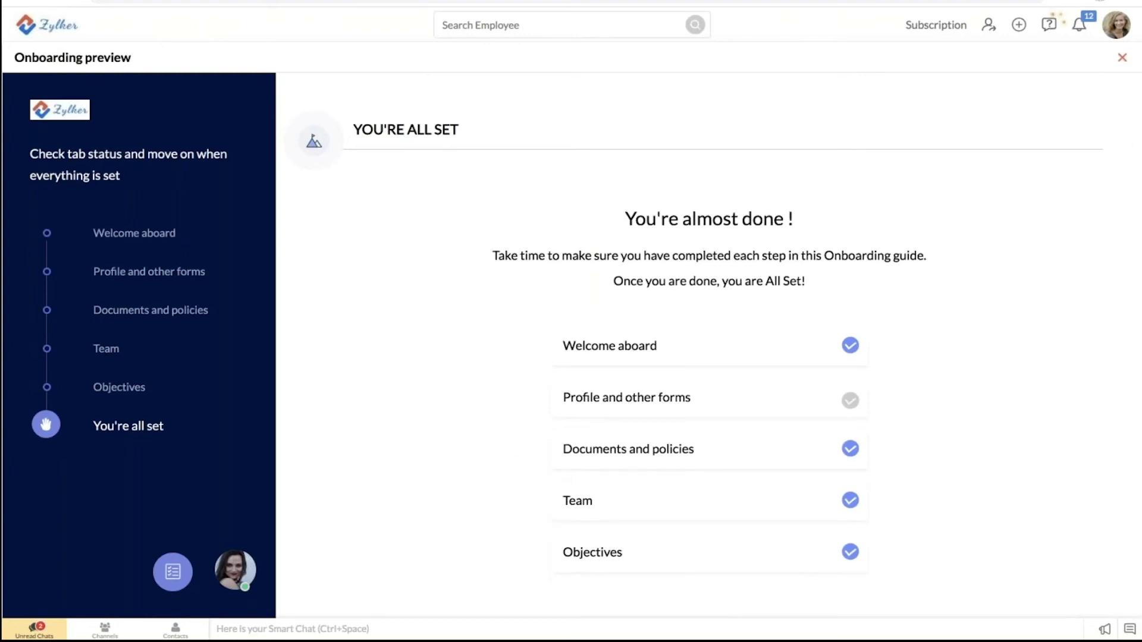
{"action": "left_click", "coordinate": [1123, 58]}
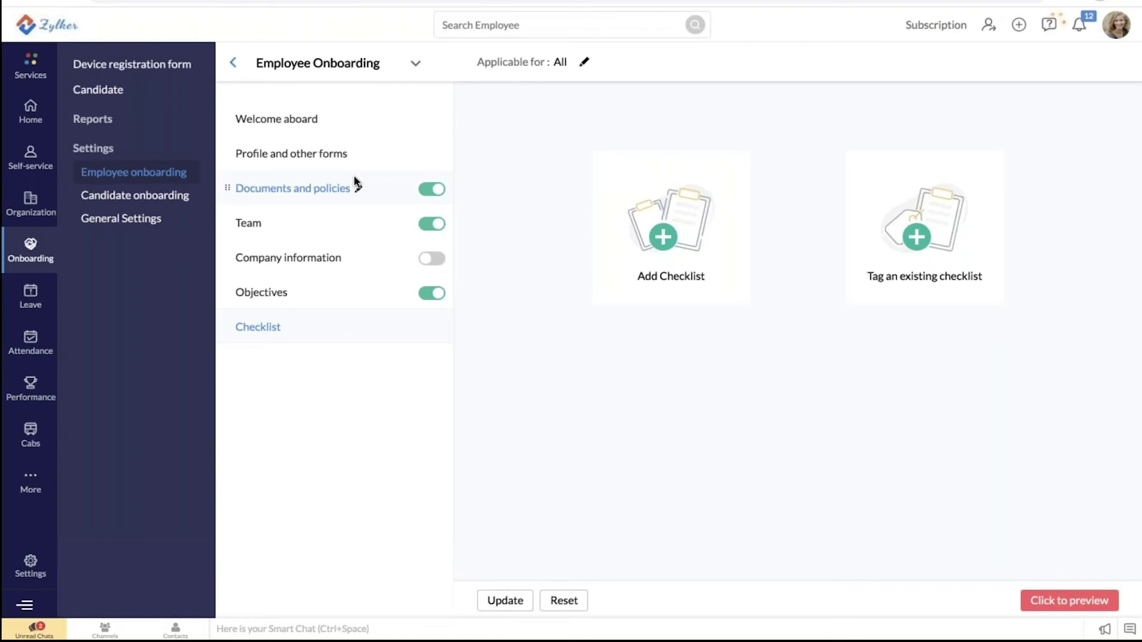
Step: Open the self-service profile and examine its About Me, Skill Set, Work Details and Basic Info sections
{"action": "left_click", "coordinate": [33, 159]}
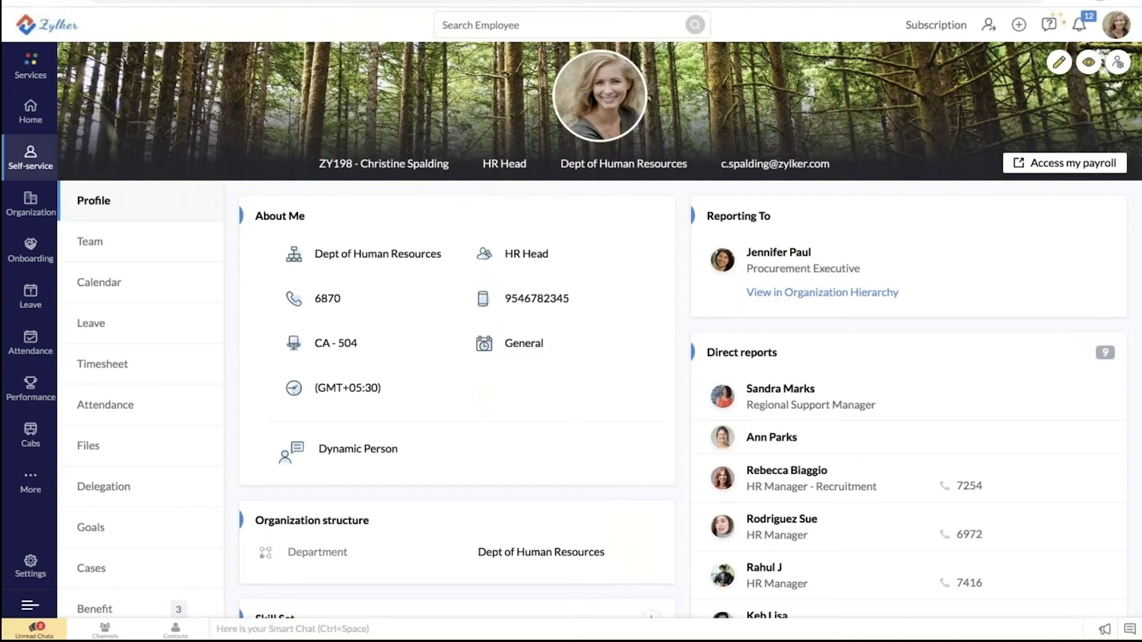
{"action": "scroll", "coordinate": [351, 122], "scroll_direction": "down", "scroll_amount": 3}
{"action": "scroll", "coordinate": [351, 122], "scroll_direction": "up", "scroll_amount": 1}
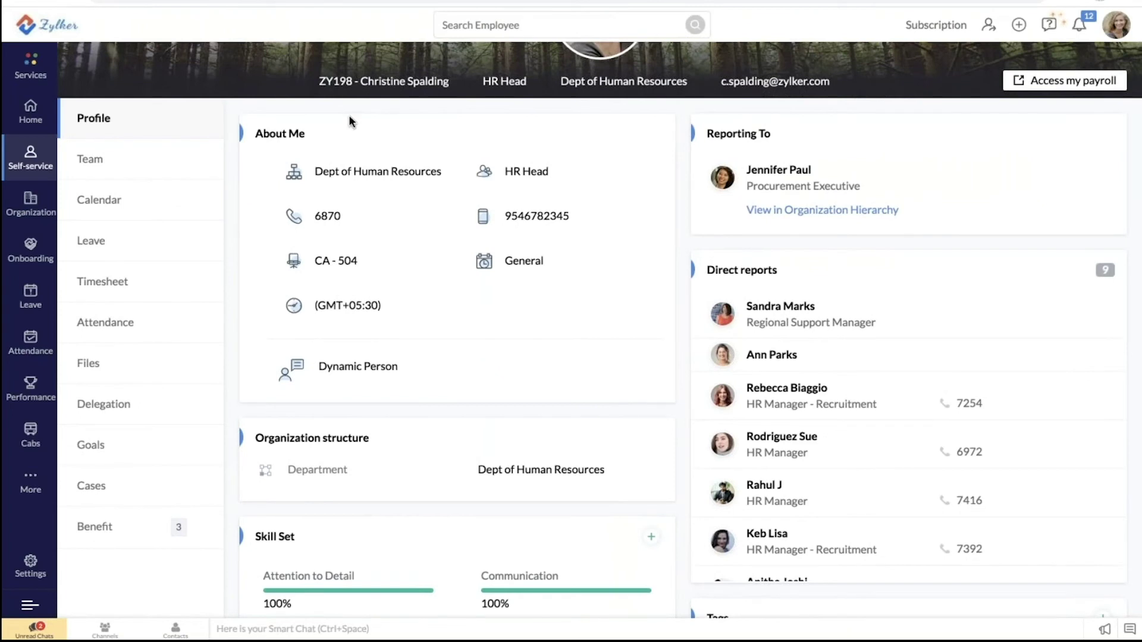
{"action": "scroll", "coordinate": [472, 151], "scroll_direction": "up", "scroll_amount": 1}
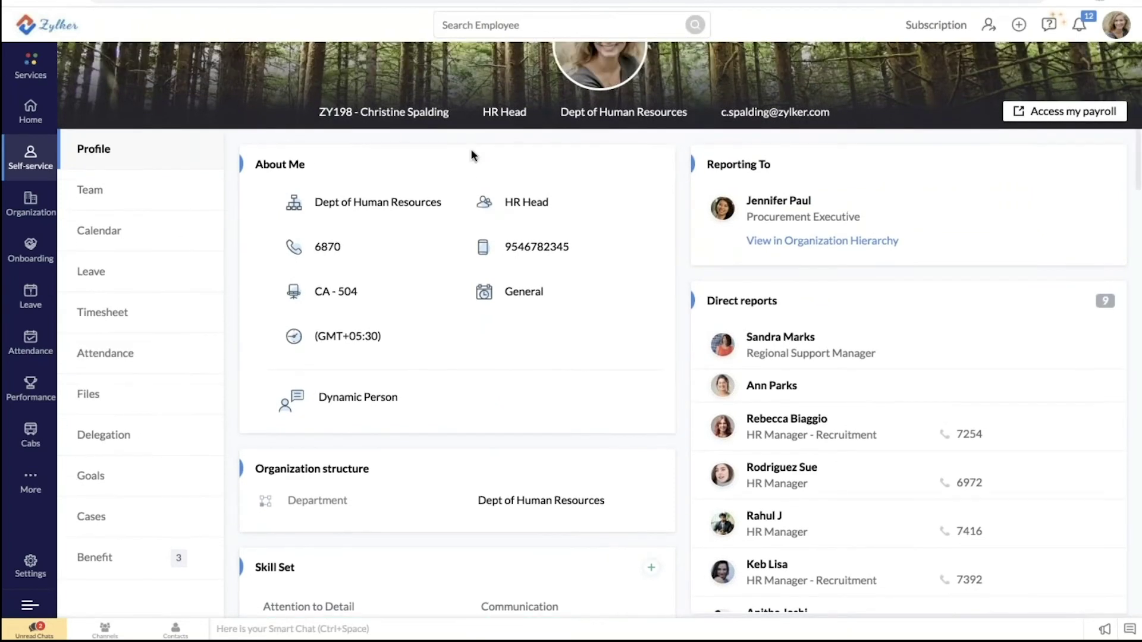
{"action": "scroll", "coordinate": [472, 156], "scroll_direction": "down", "scroll_amount": 3}
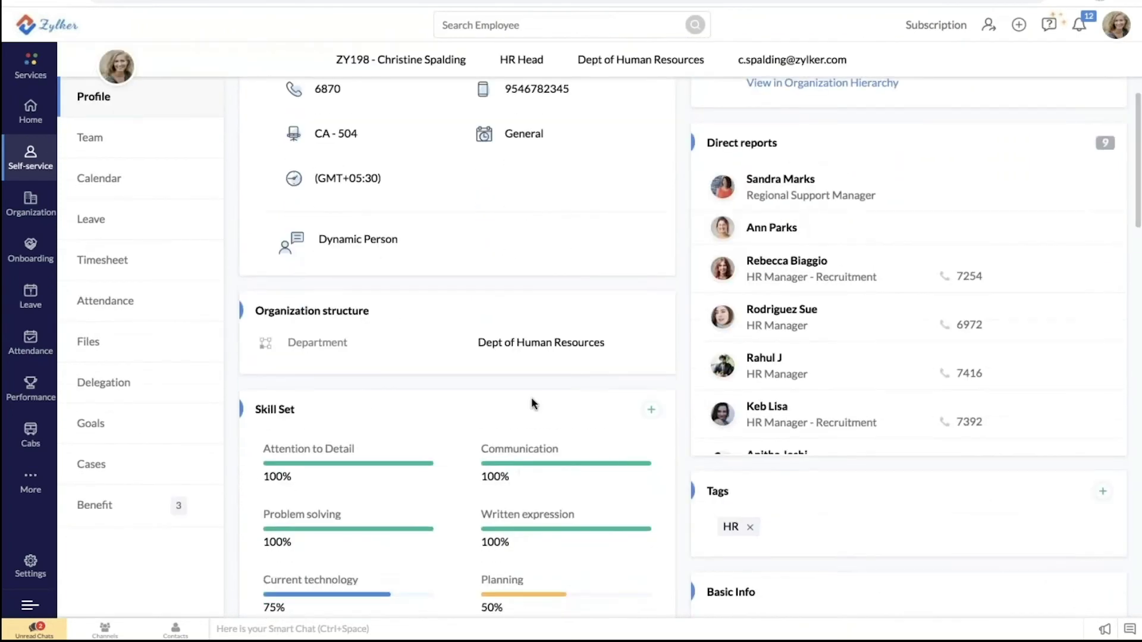
{"action": "scroll", "coordinate": [531, 398], "scroll_direction": "down", "scroll_amount": 10}
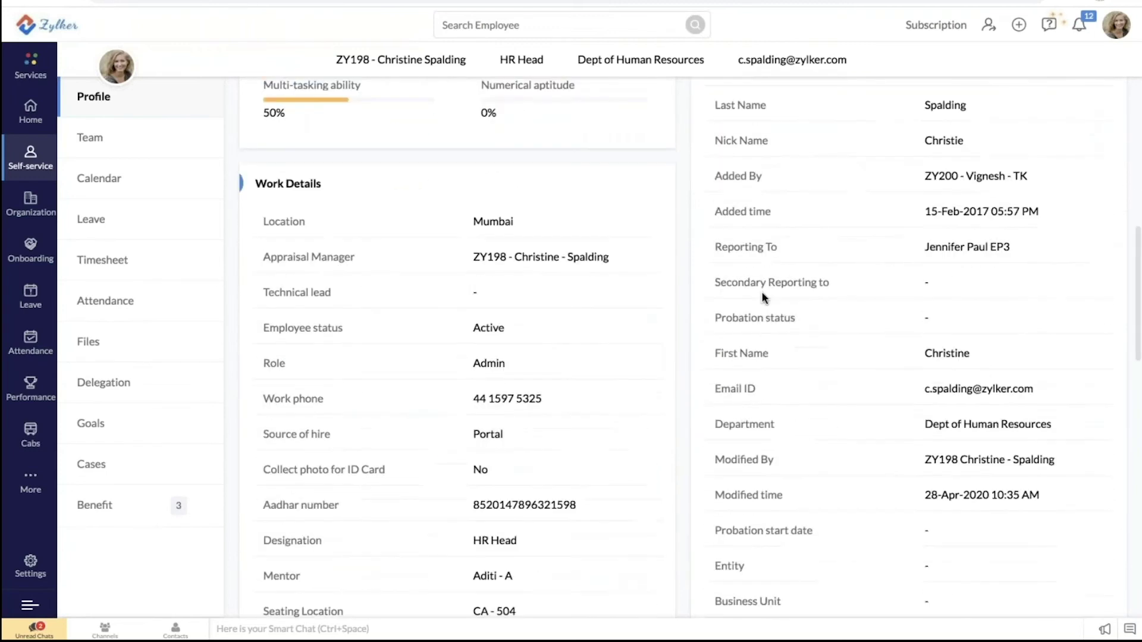
{"action": "scroll", "coordinate": [627, 298], "scroll_direction": "up", "scroll_amount": 1}
{"action": "scroll", "coordinate": [500, 502], "scroll_direction": "down", "scroll_amount": 2}
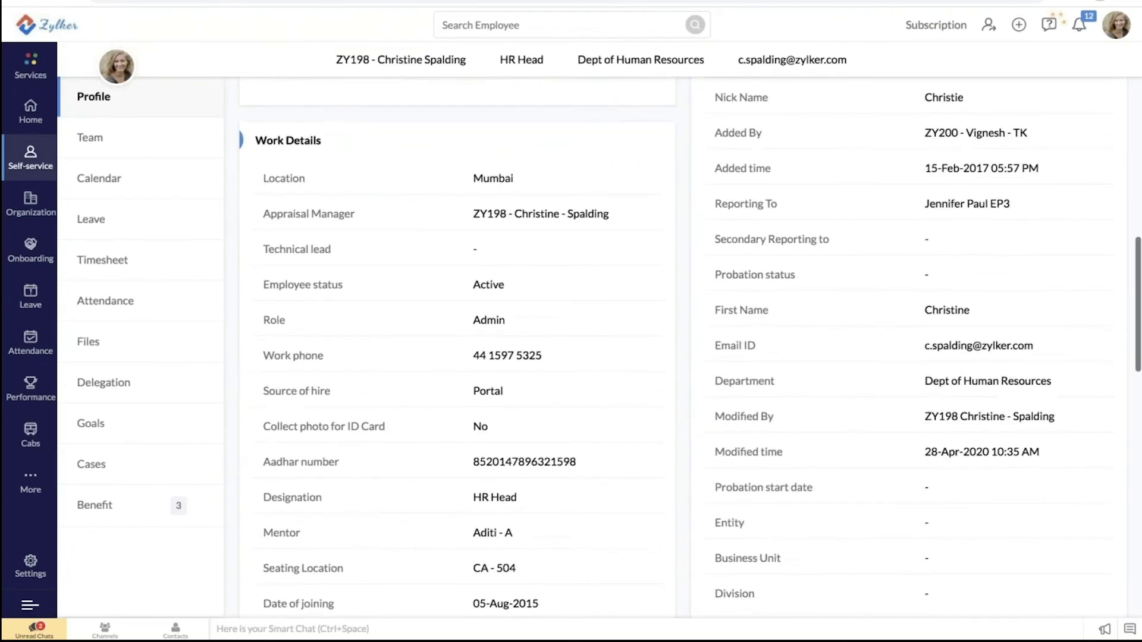
{"action": "scroll", "coordinate": [593, 390], "scroll_direction": "up", "scroll_amount": 15}
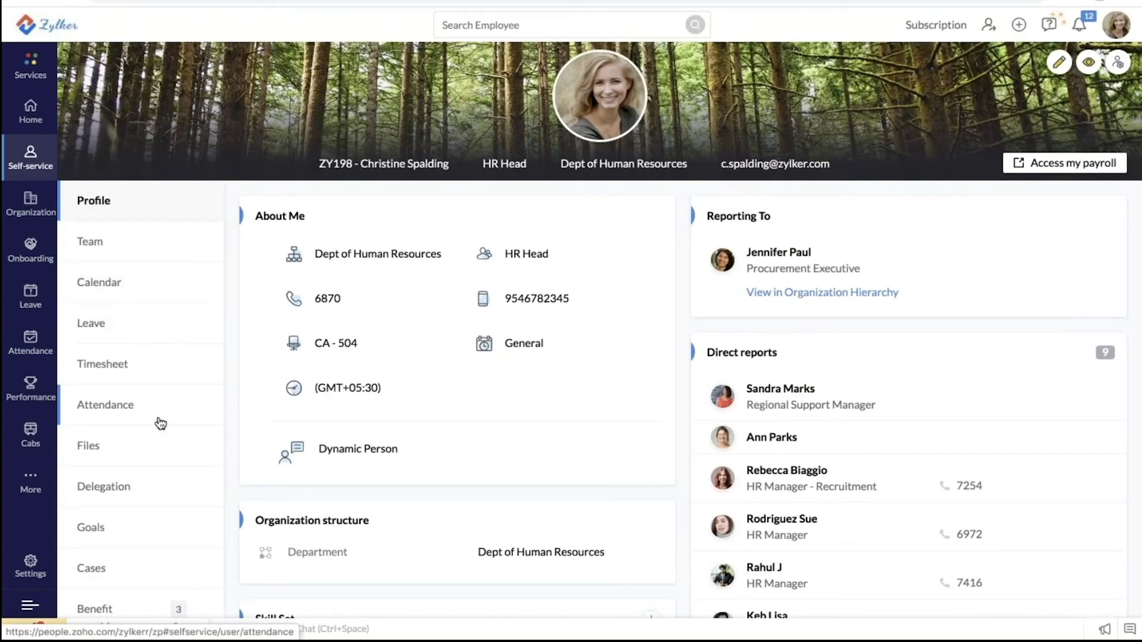
{"action": "scroll", "coordinate": [373, 512], "scroll_direction": "down", "scroll_amount": 5}
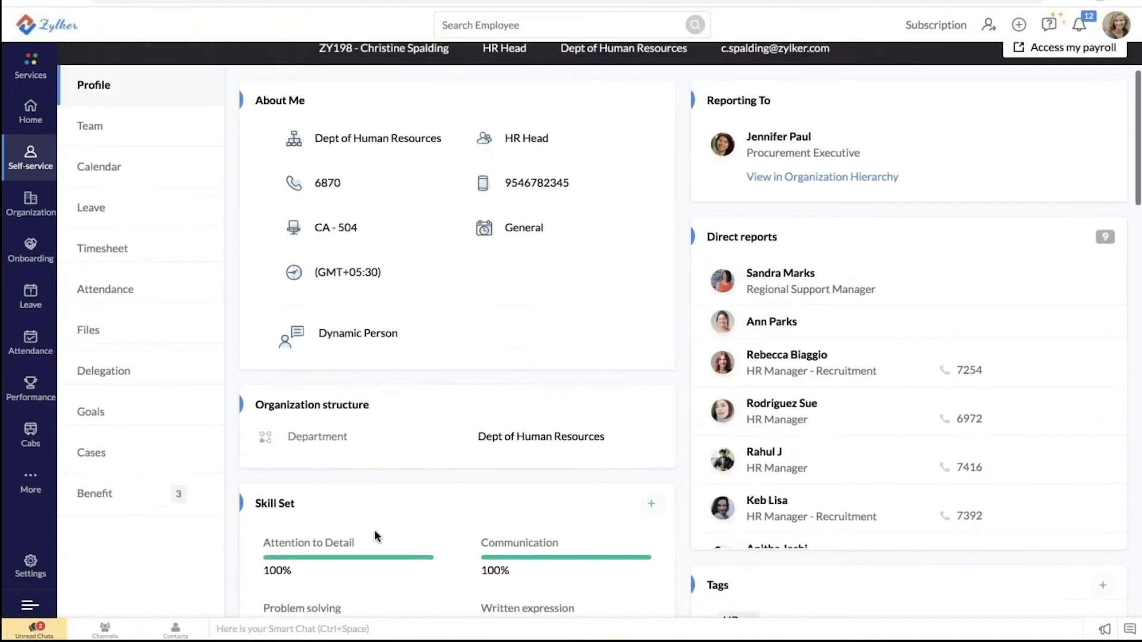
{"action": "scroll", "coordinate": [374, 529], "scroll_direction": "up", "scroll_amount": 5}
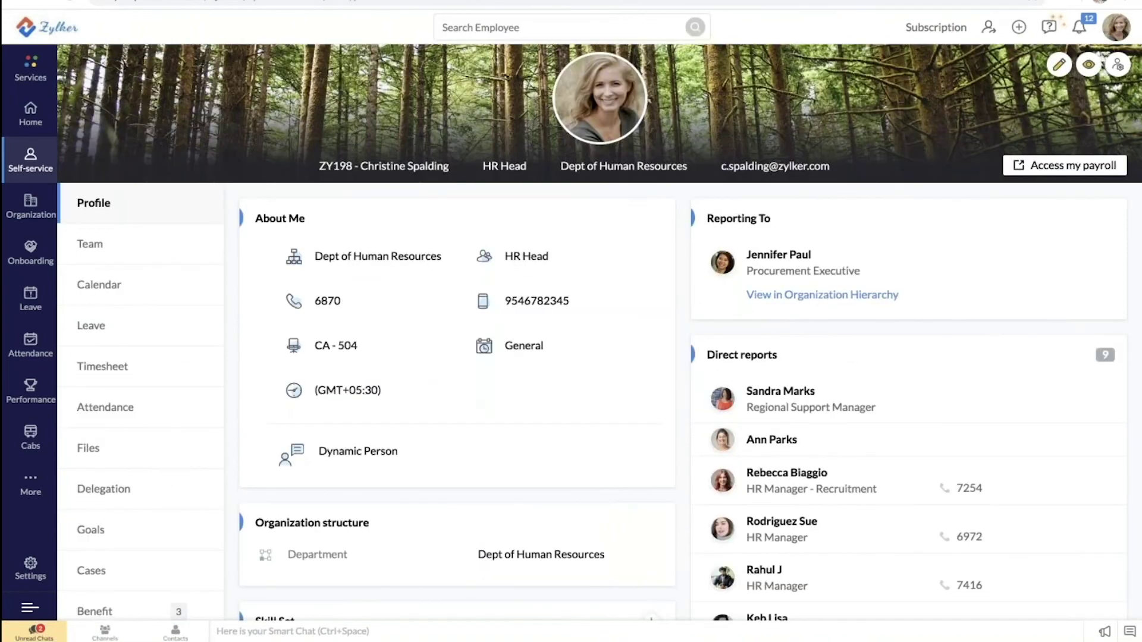
Step: Look up an employee by first name using a previous search entry, view the matching contact card and open the employee's full profile
{"action": "left_click", "coordinate": [1055, 70]}
{"action": "left_click", "coordinate": [502, 22]}
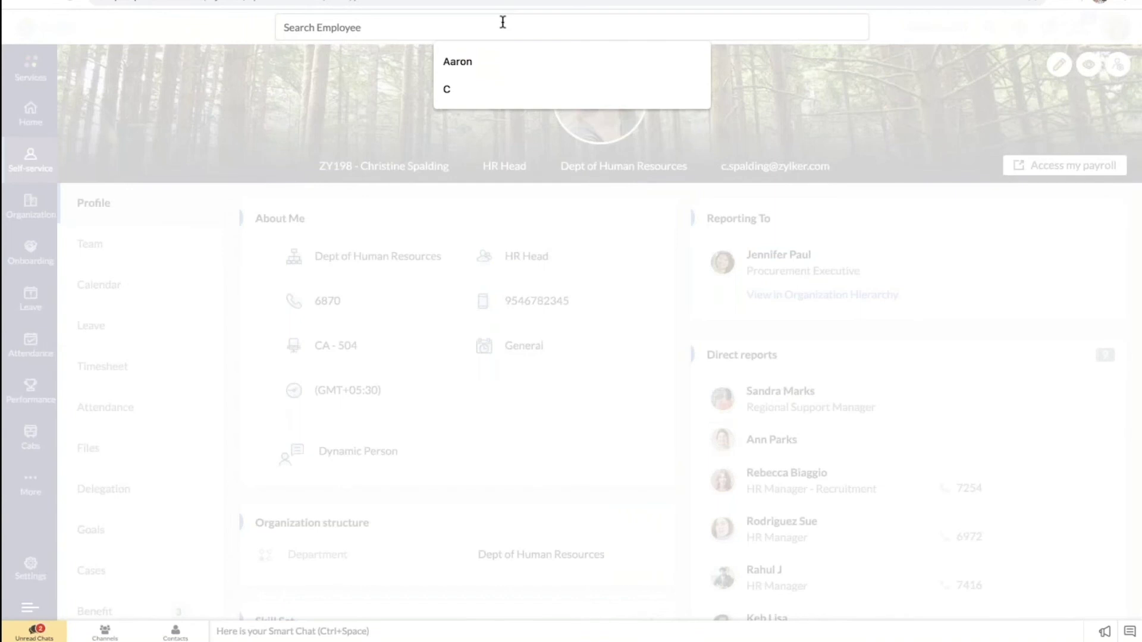
{"action": "left_click", "coordinate": [470, 61]}
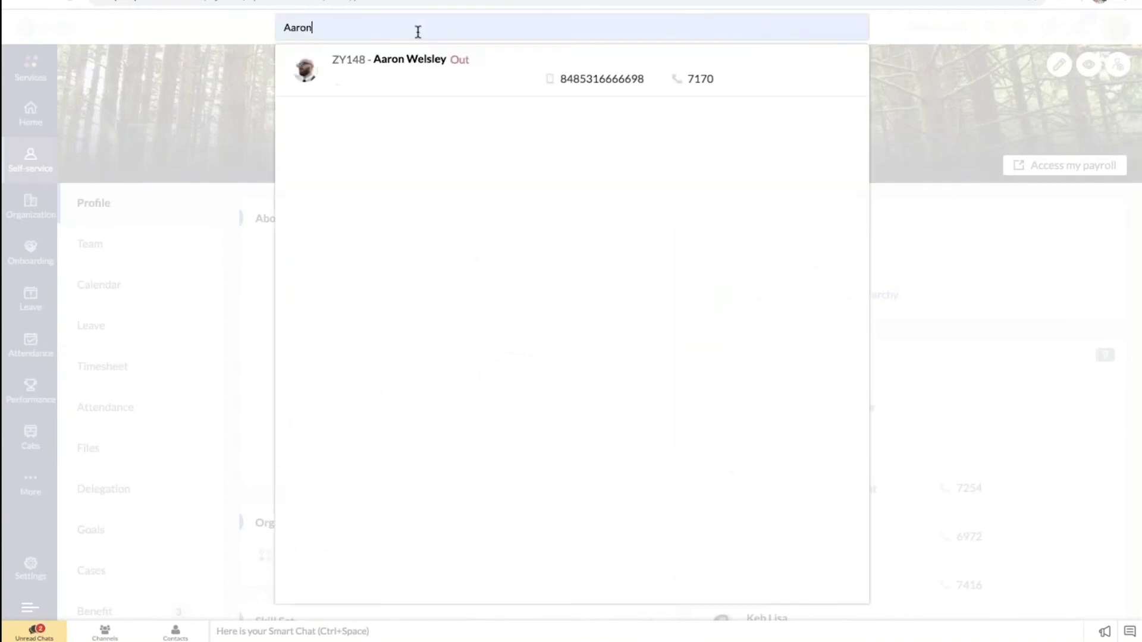
{"action": "left_click", "coordinate": [405, 66]}
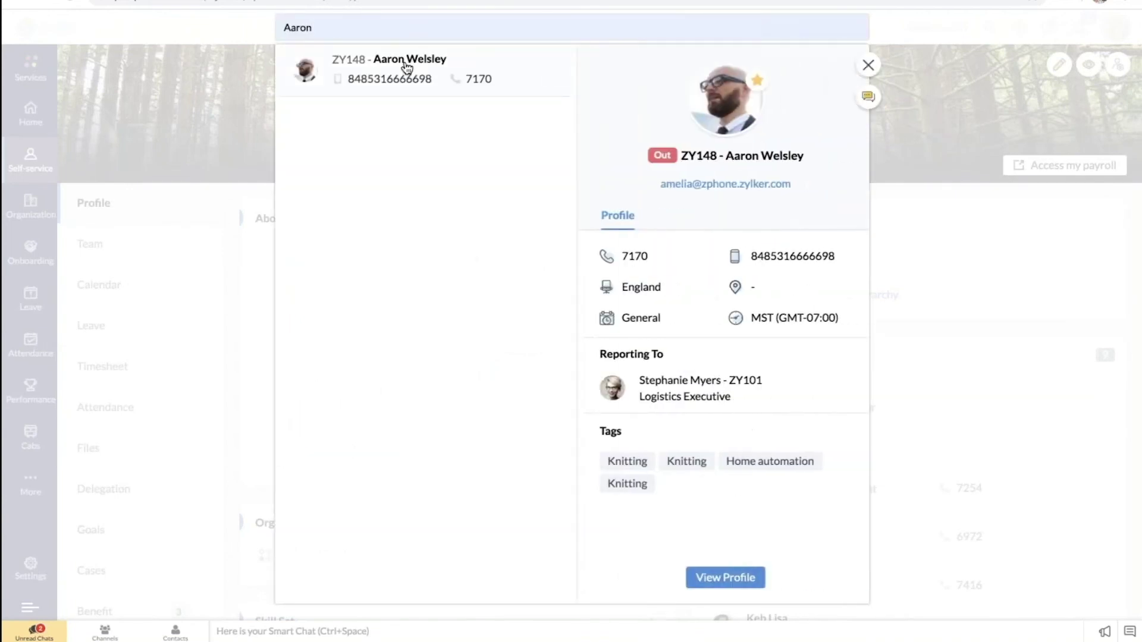
{"action": "left_click", "coordinate": [739, 580]}
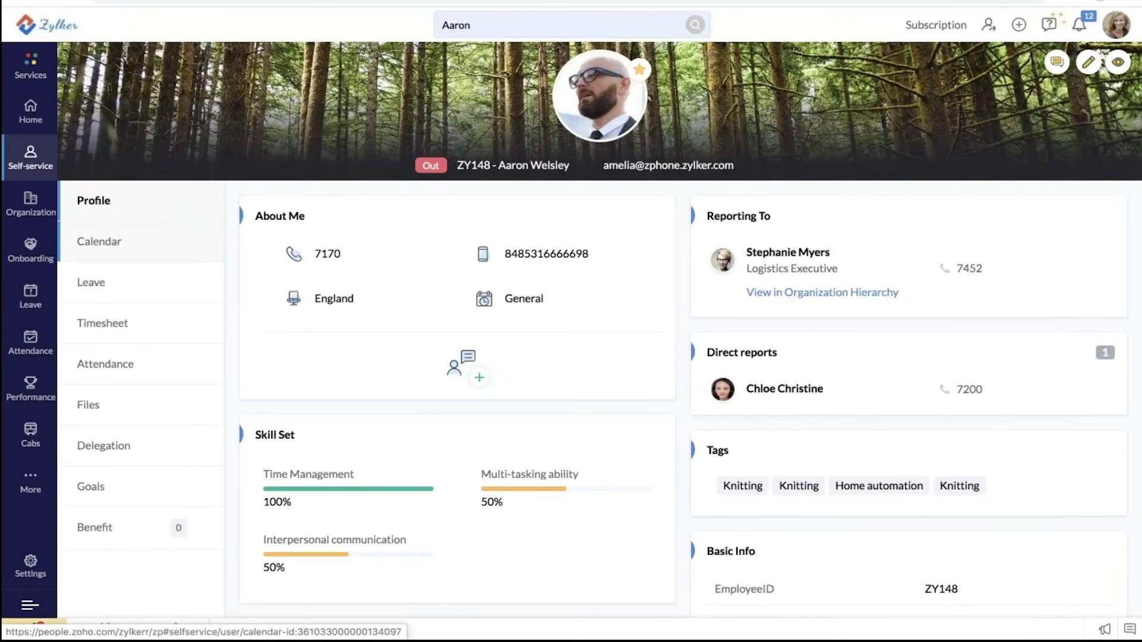
Step: Open the home dashboard and examine its Favorites, Attendance, Upcoming Holidays, Quick Links, Leave Report, Announcements, Request For Approval and Cases widgets
{"action": "left_click", "coordinate": [29, 113]}
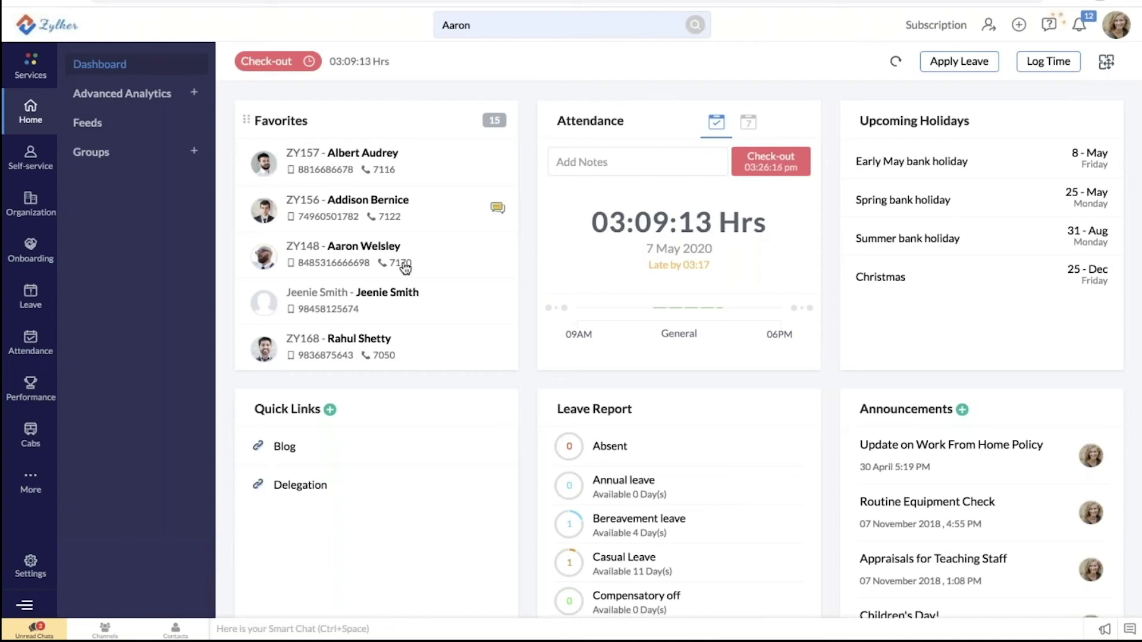
{"action": "scroll", "coordinate": [405, 269], "scroll_direction": "down", "scroll_amount": 1}
{"action": "scroll", "coordinate": [522, 413], "scroll_direction": "down", "scroll_amount": 3}
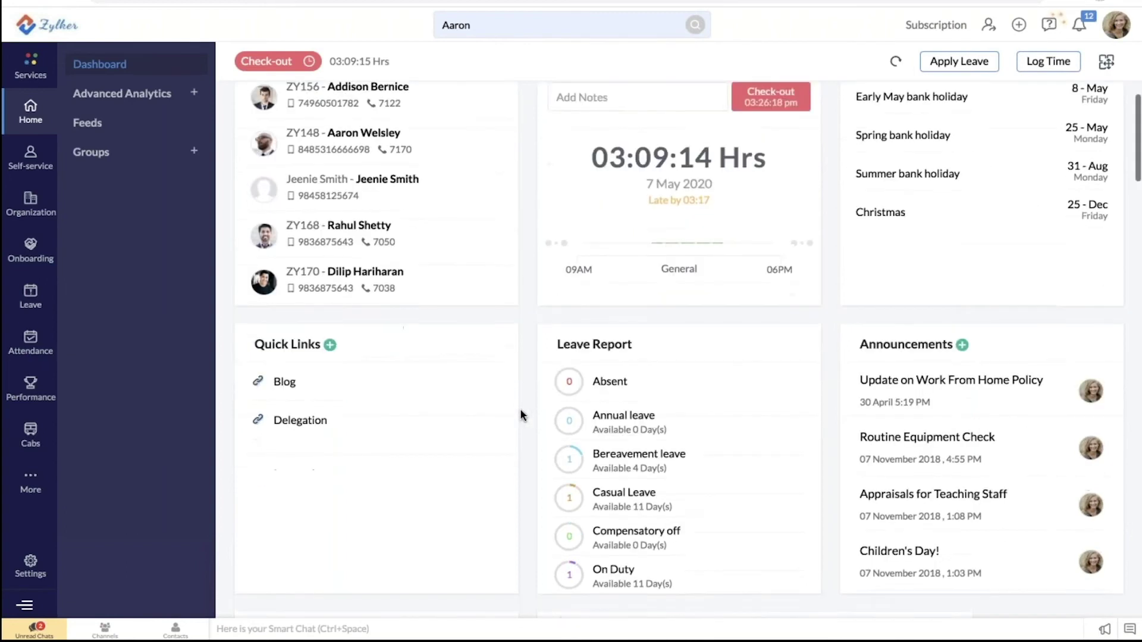
{"action": "scroll", "coordinate": [520, 408], "scroll_direction": "down", "scroll_amount": 2}
{"action": "scroll", "coordinate": [520, 408], "scroll_direction": "up", "scroll_amount": 5}
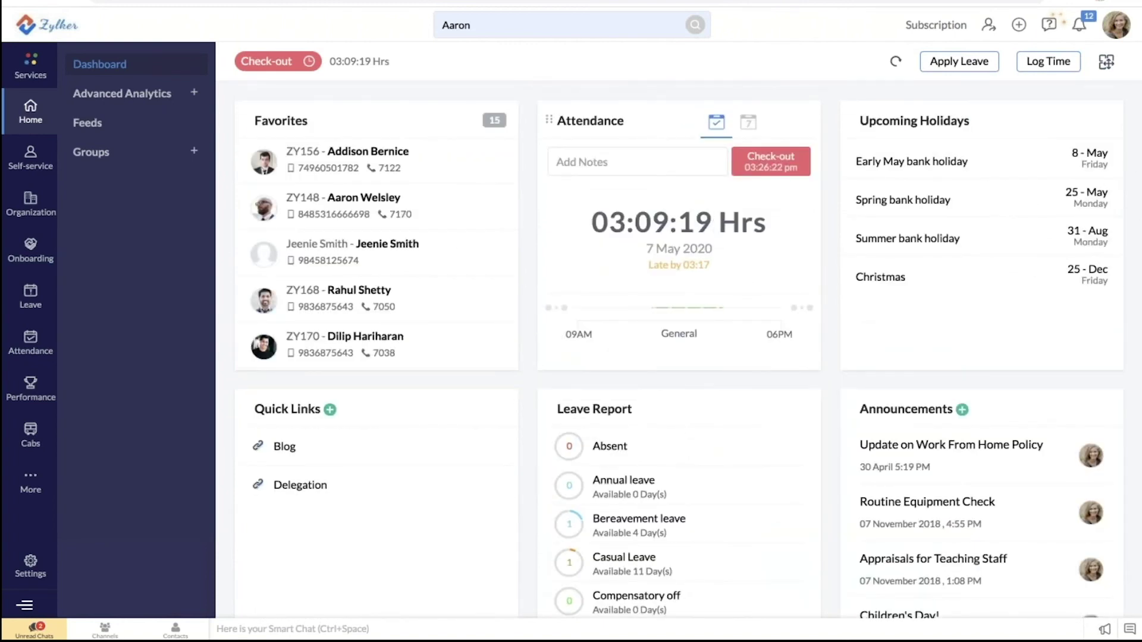
{"action": "scroll", "coordinate": [522, 260], "scroll_direction": "down", "scroll_amount": 1}
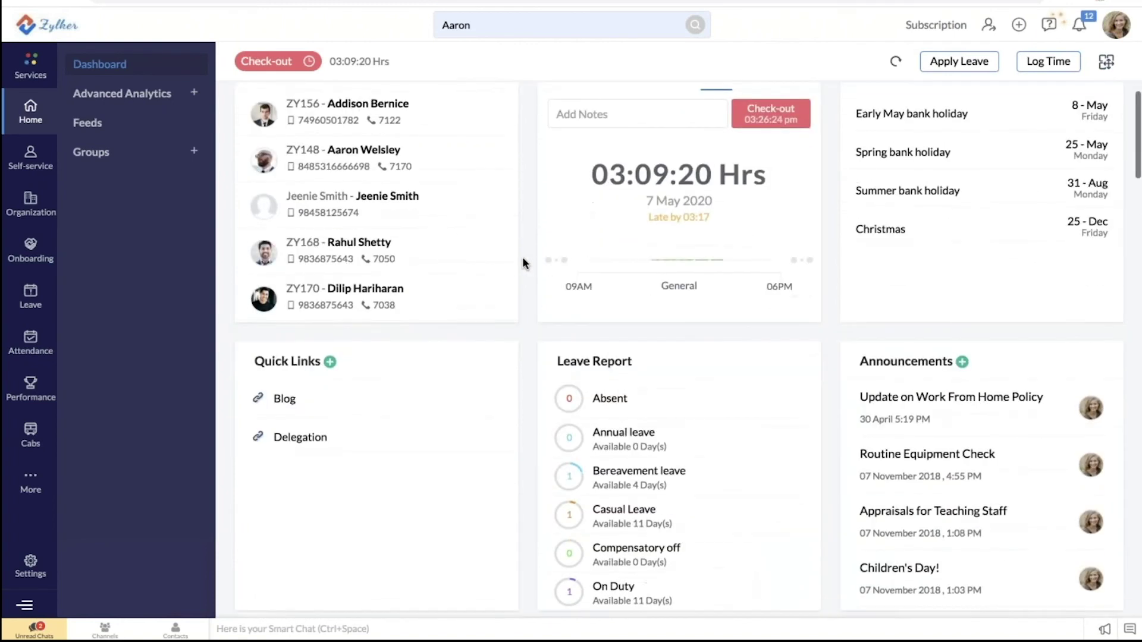
{"action": "scroll", "coordinate": [527, 362], "scroll_direction": "down", "scroll_amount": 3}
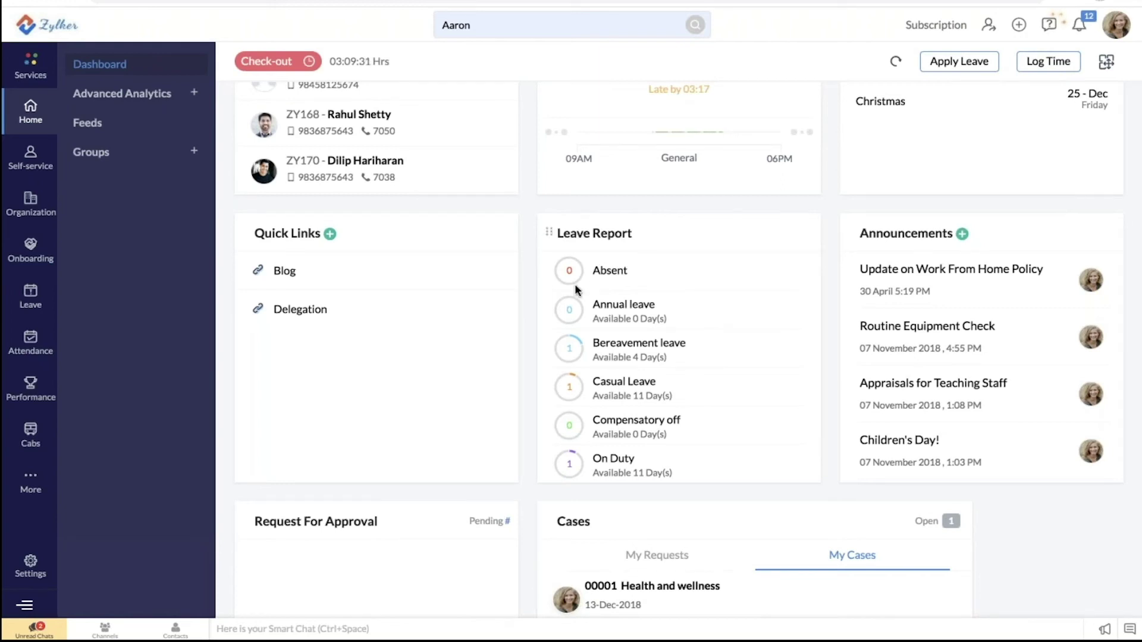
{"action": "scroll", "coordinate": [520, 291], "scroll_direction": "down", "scroll_amount": 2}
{"action": "scroll", "coordinate": [519, 287], "scroll_direction": "down", "scroll_amount": 2}
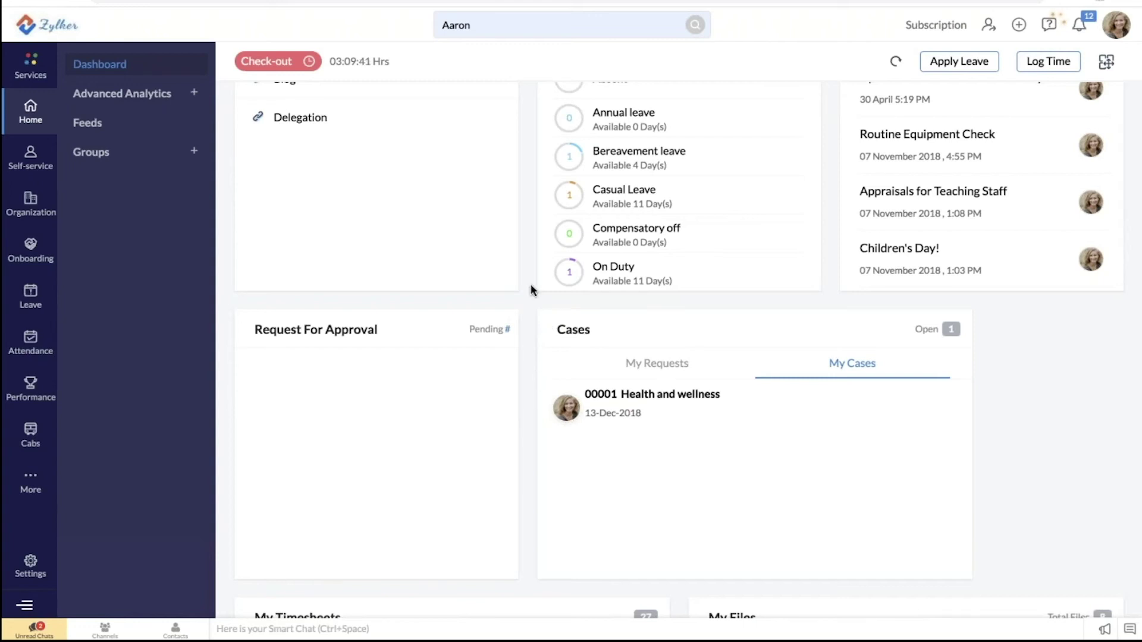
{"action": "scroll", "coordinate": [531, 290], "scroll_direction": "up", "scroll_amount": 1}
{"action": "scroll", "coordinate": [532, 290], "scroll_direction": "up", "scroll_amount": 5}
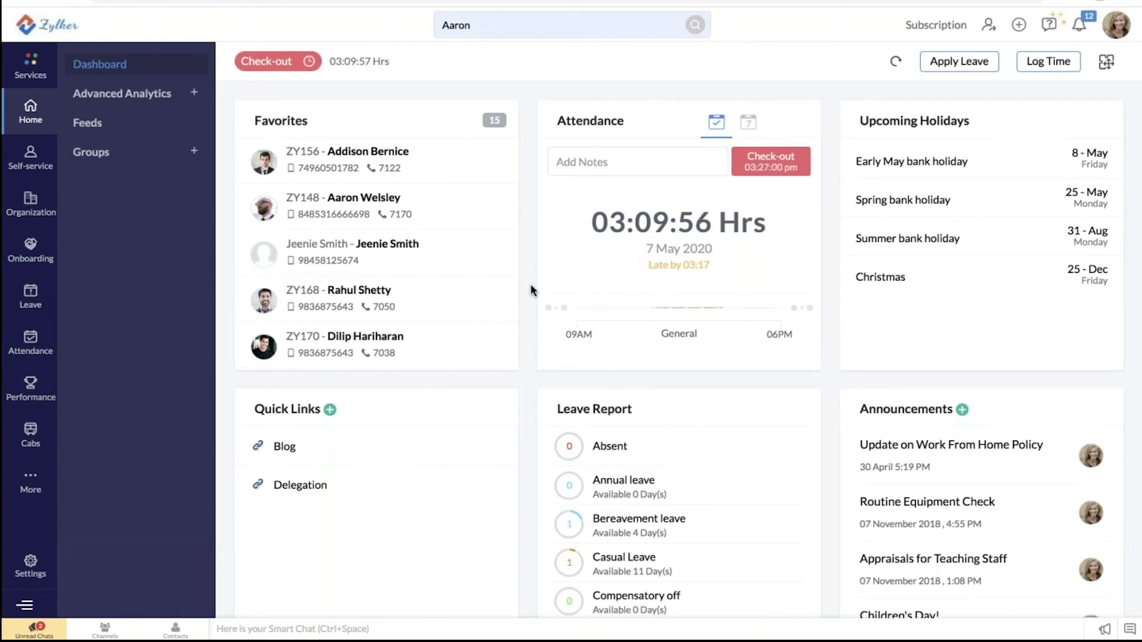
{"action": "scroll", "coordinate": [522, 347], "scroll_direction": "down", "scroll_amount": 1}
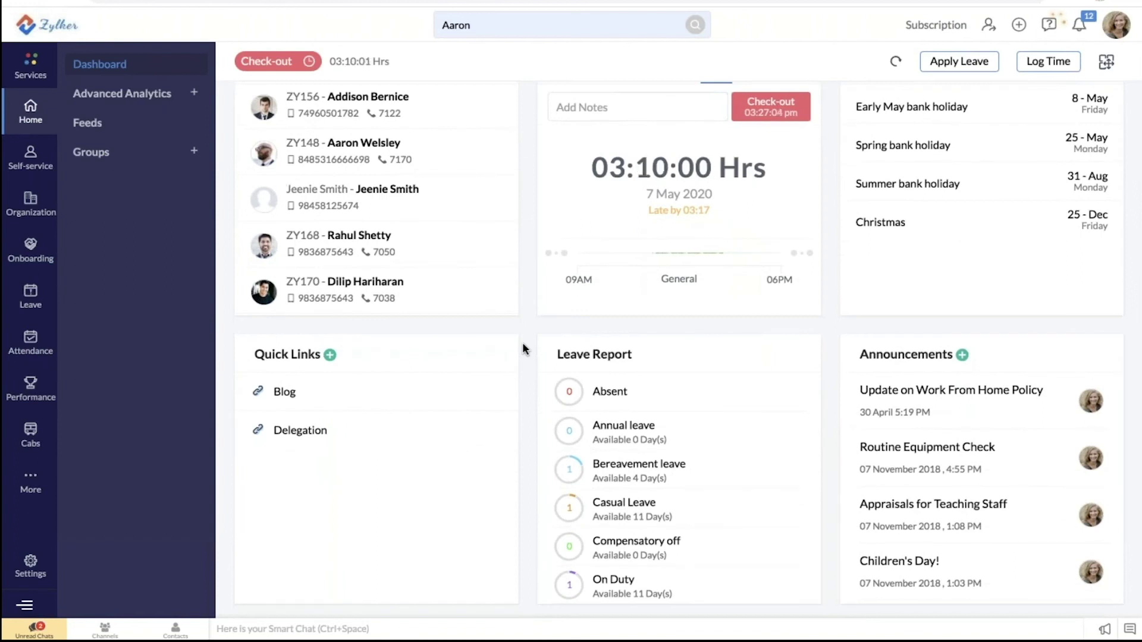
{"action": "scroll", "coordinate": [523, 341], "scroll_direction": "down", "scroll_amount": 5}
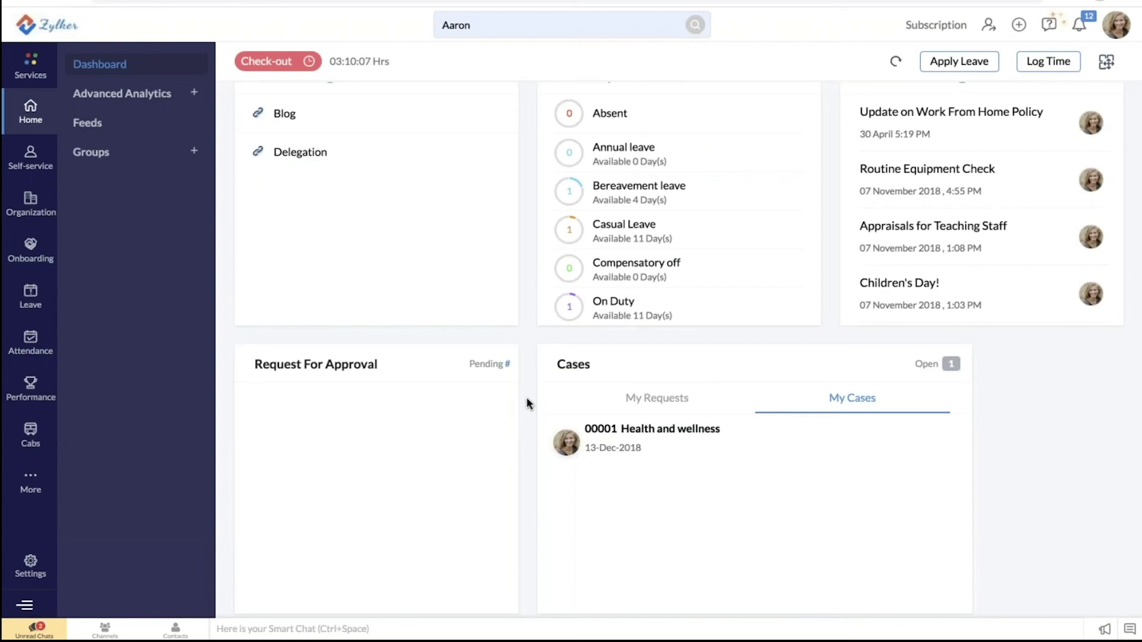
{"action": "scroll", "coordinate": [527, 404], "scroll_direction": "up", "scroll_amount": 5}
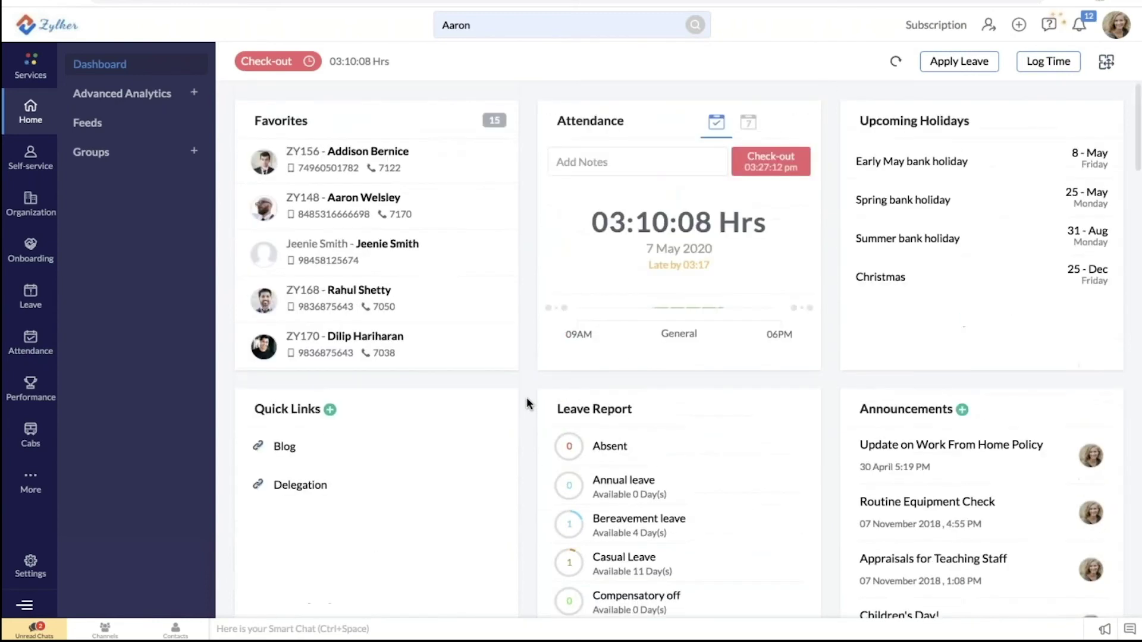